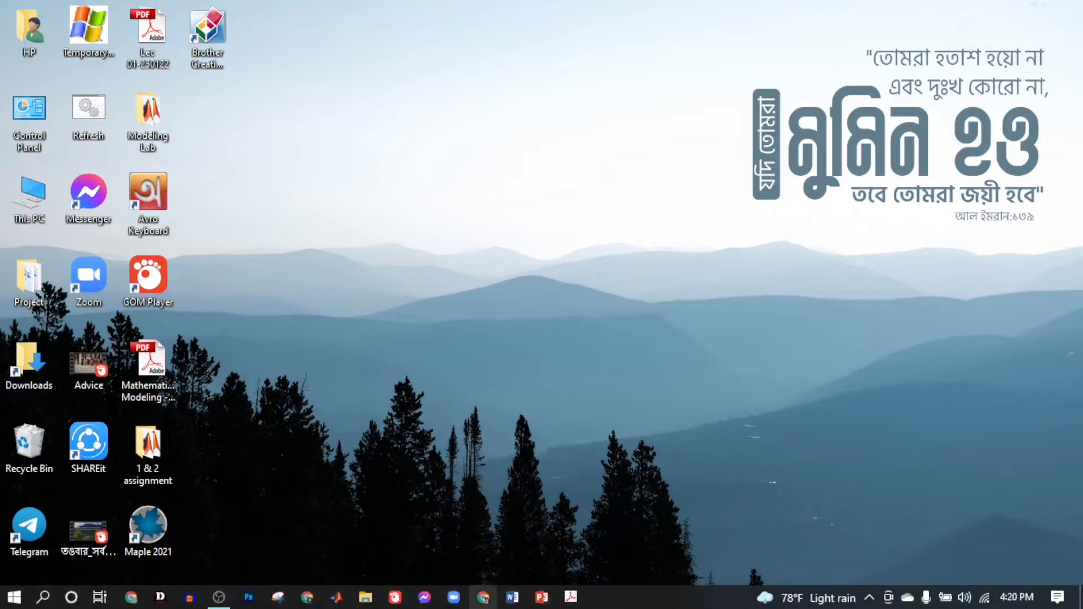
Open a blank document in Word and enable its disabled macro content
click(512, 598)
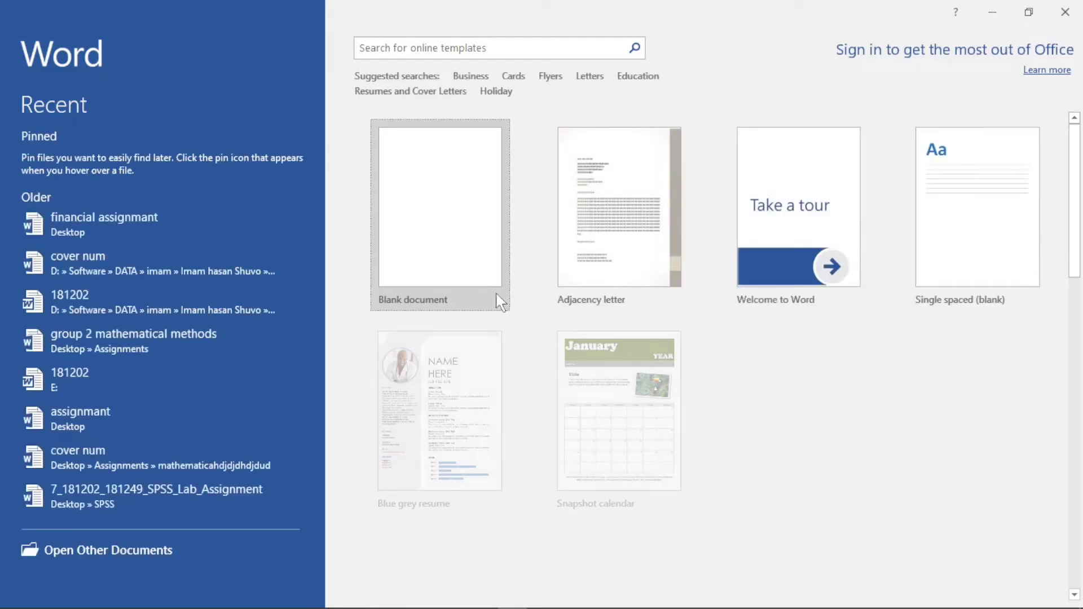
click(459, 222)
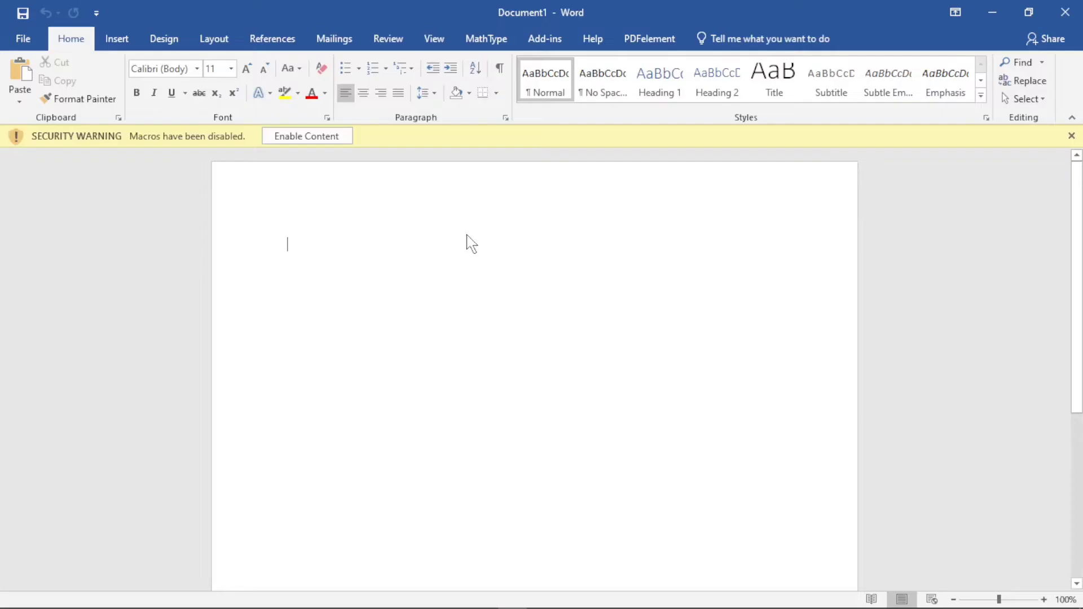
click(289, 138)
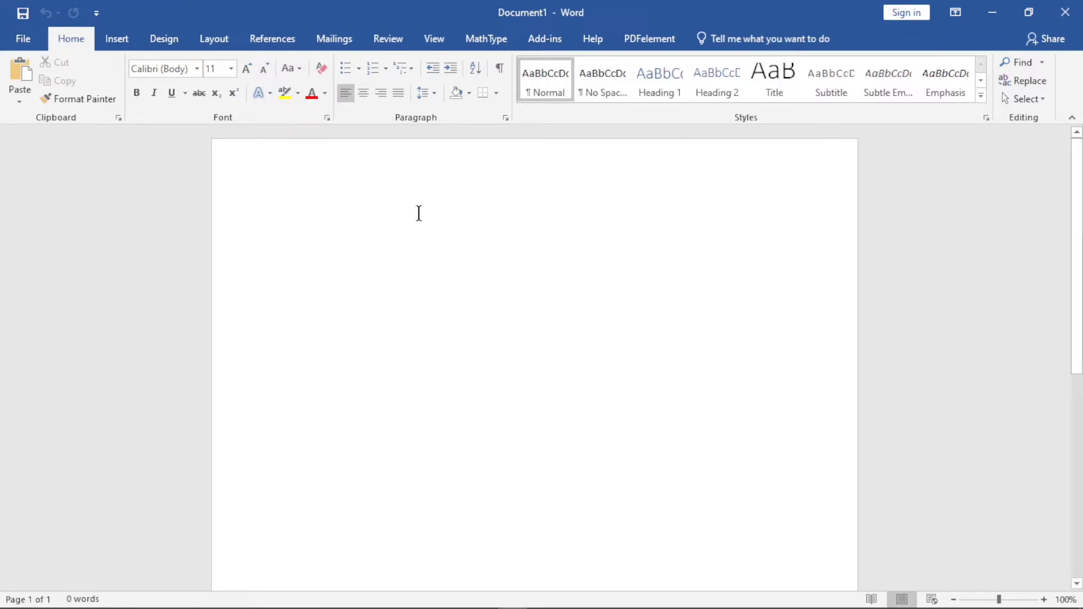
Set the font of the empty document to Times New Roman, size 12
click(196, 69)
click(189, 162)
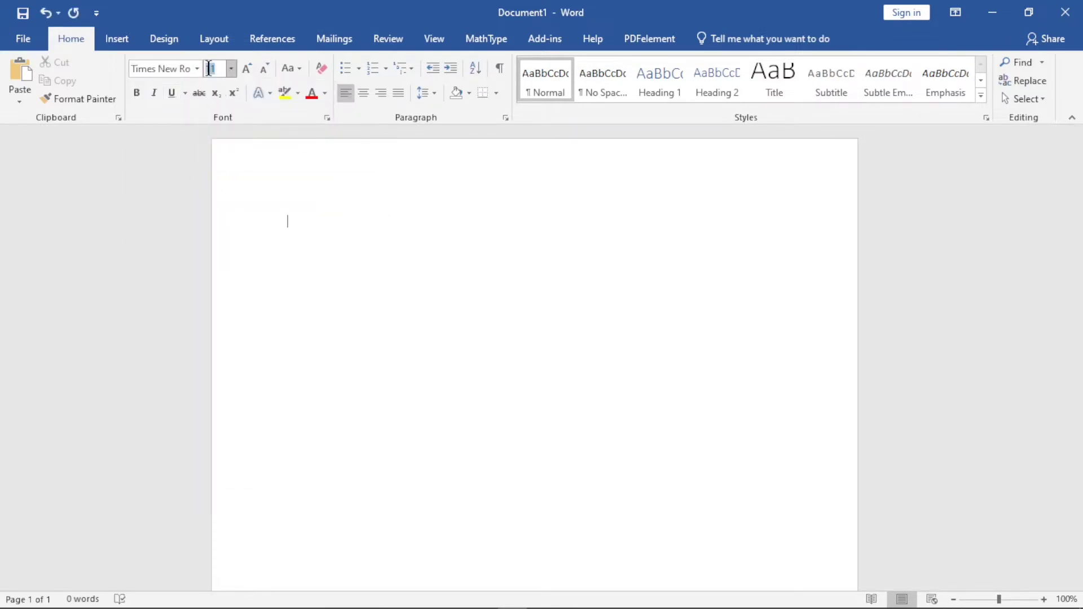
text(12)
key(Return)
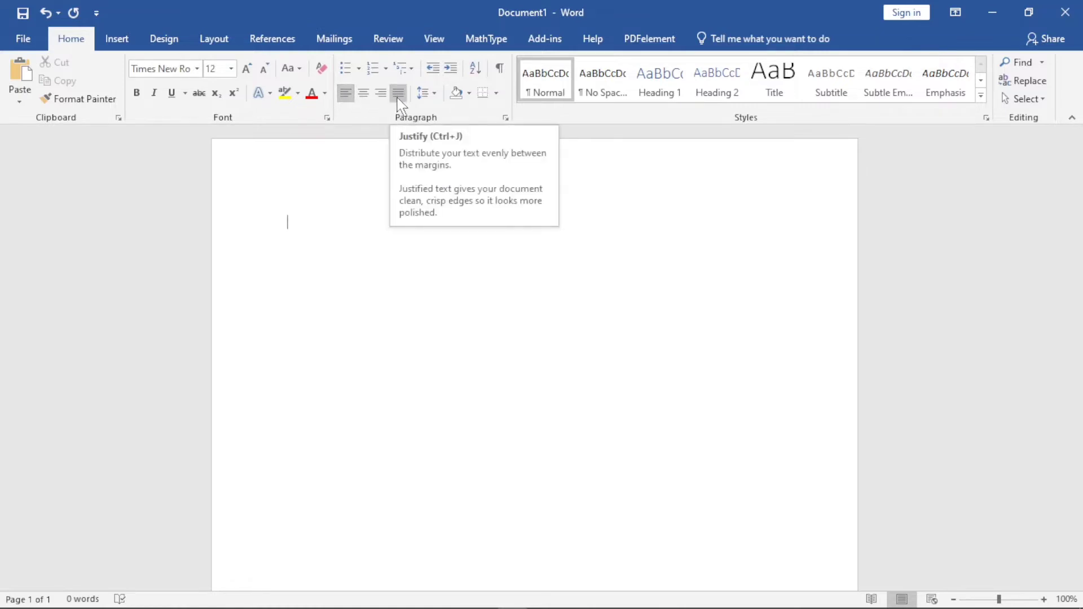
Format the paragraph as justified with 1.5 line spacing and show the paragraph marks
click(397, 95)
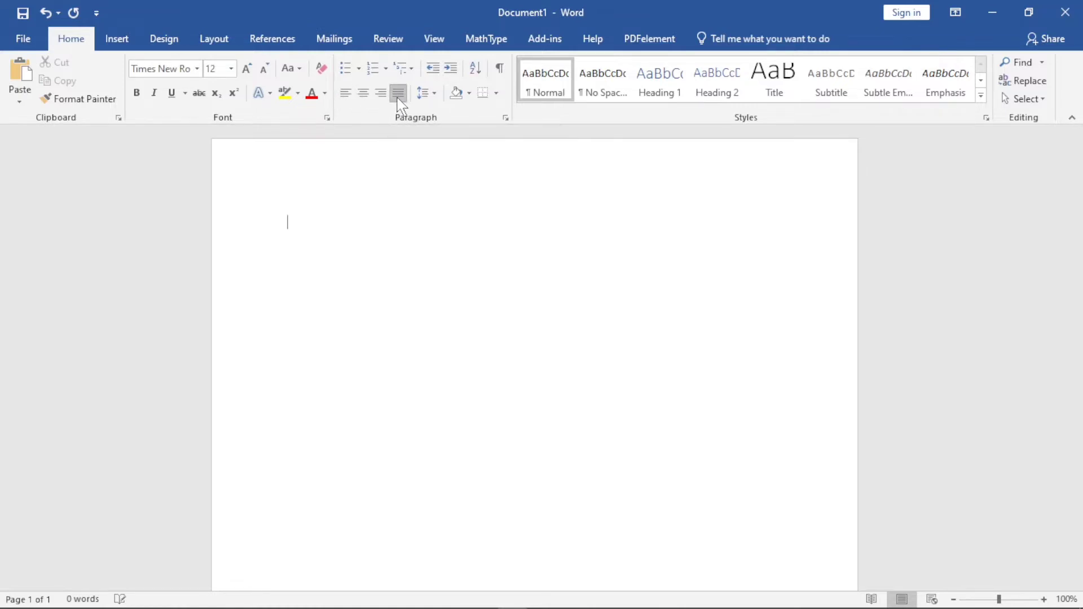
click(433, 93)
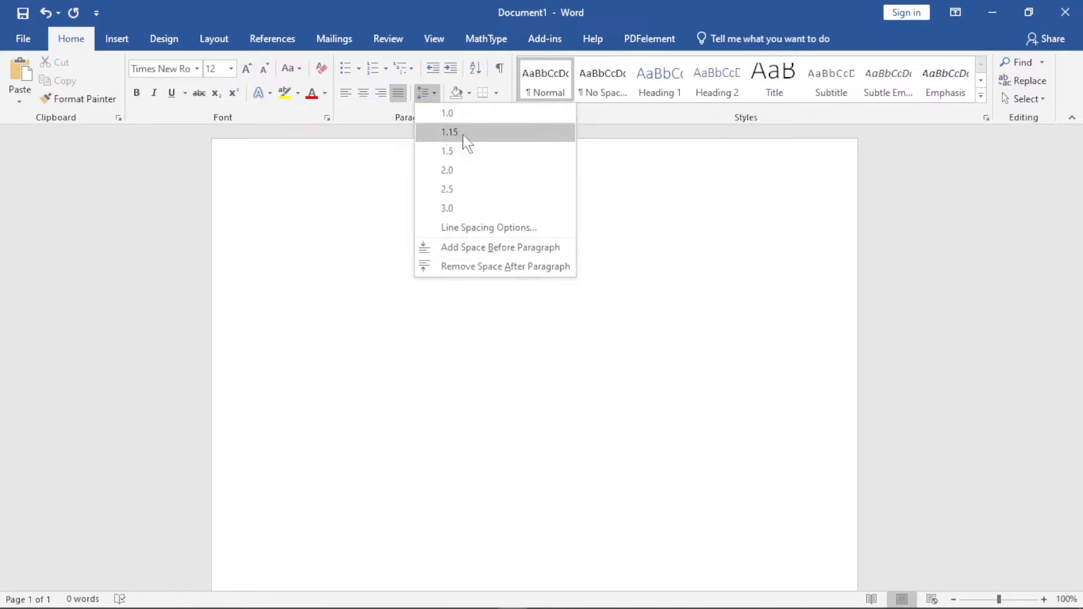
click(443, 151)
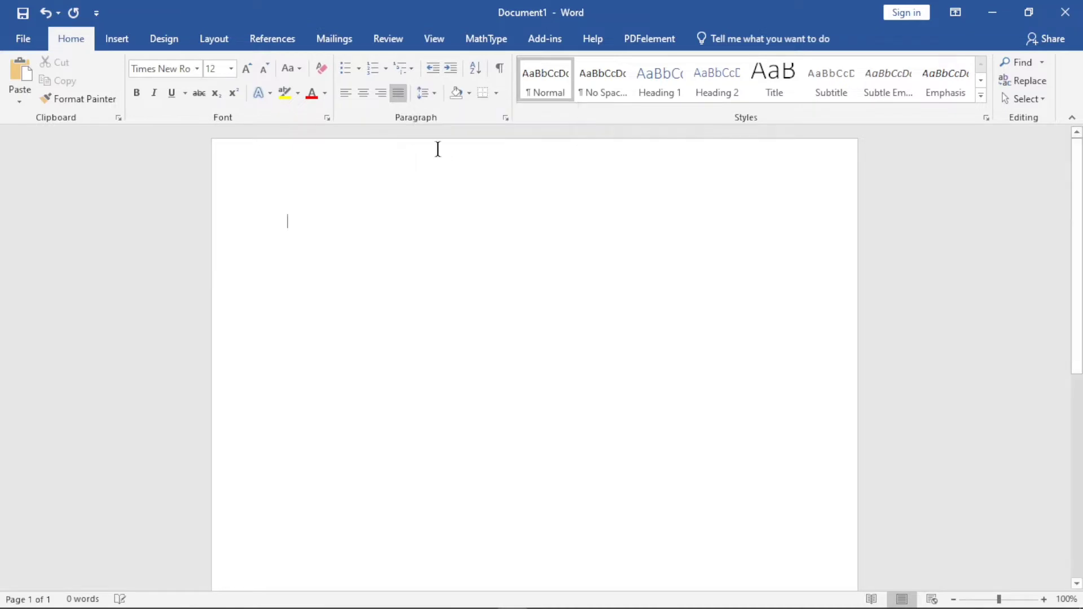
click(499, 71)
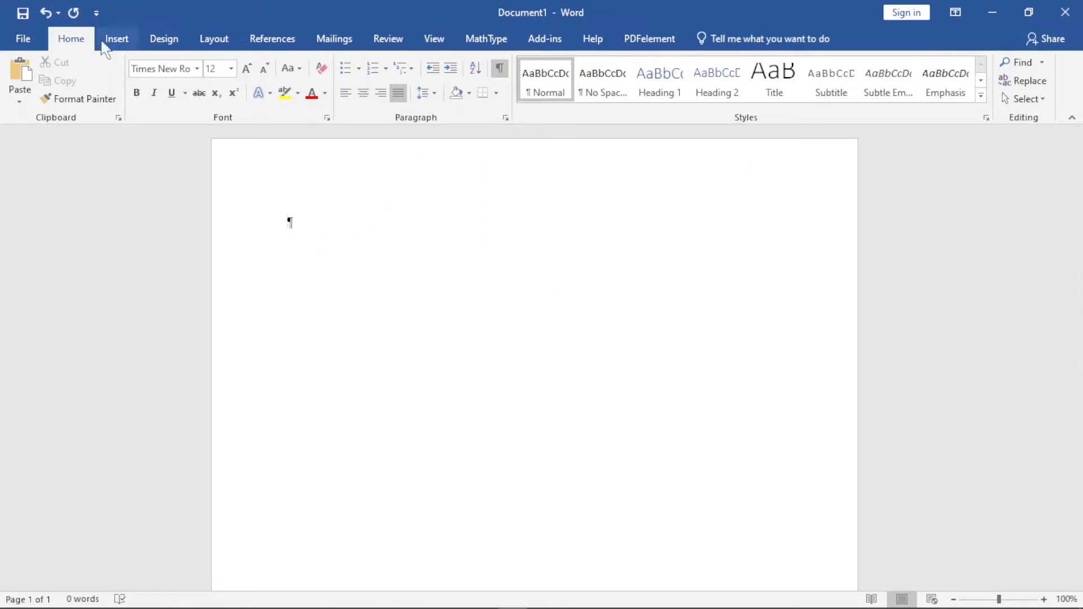
Set the page size of the document to A4
click(226, 42)
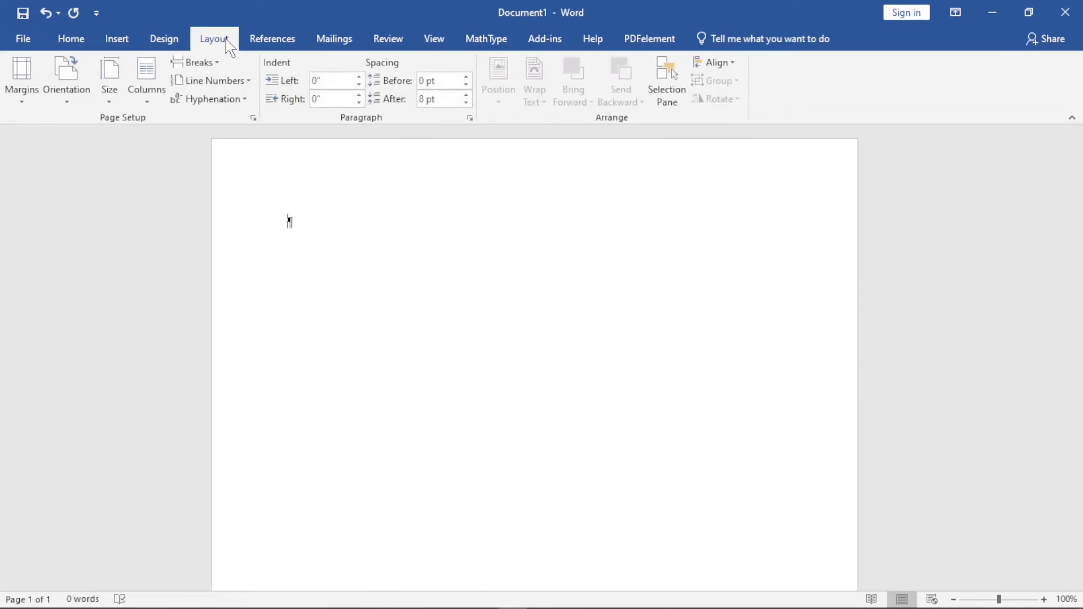
click(108, 102)
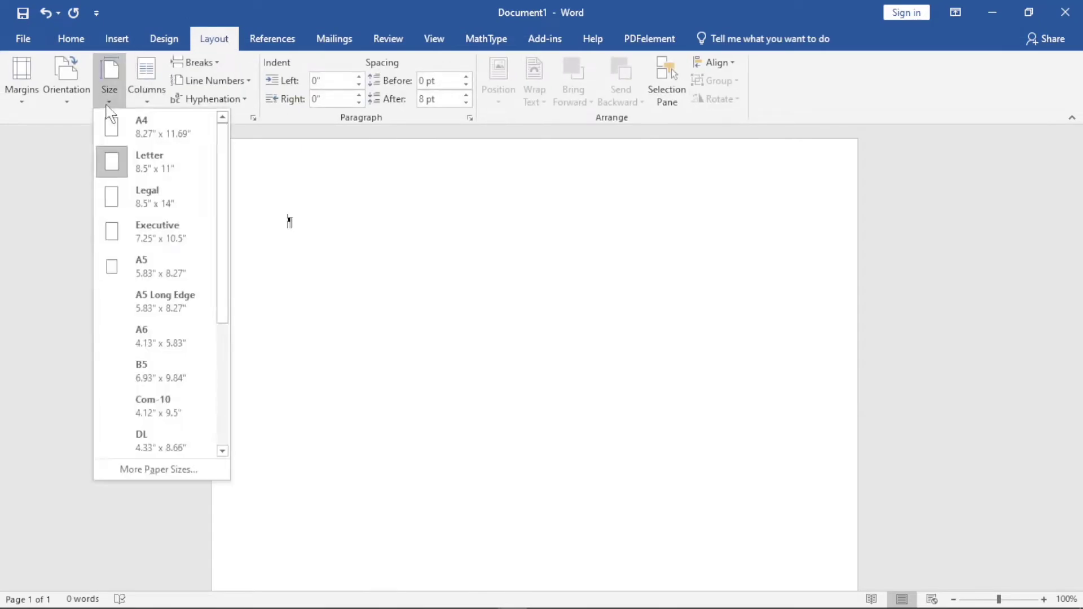
click(119, 132)
Increase the left page margin for the whole document in the page setup
click(109, 93)
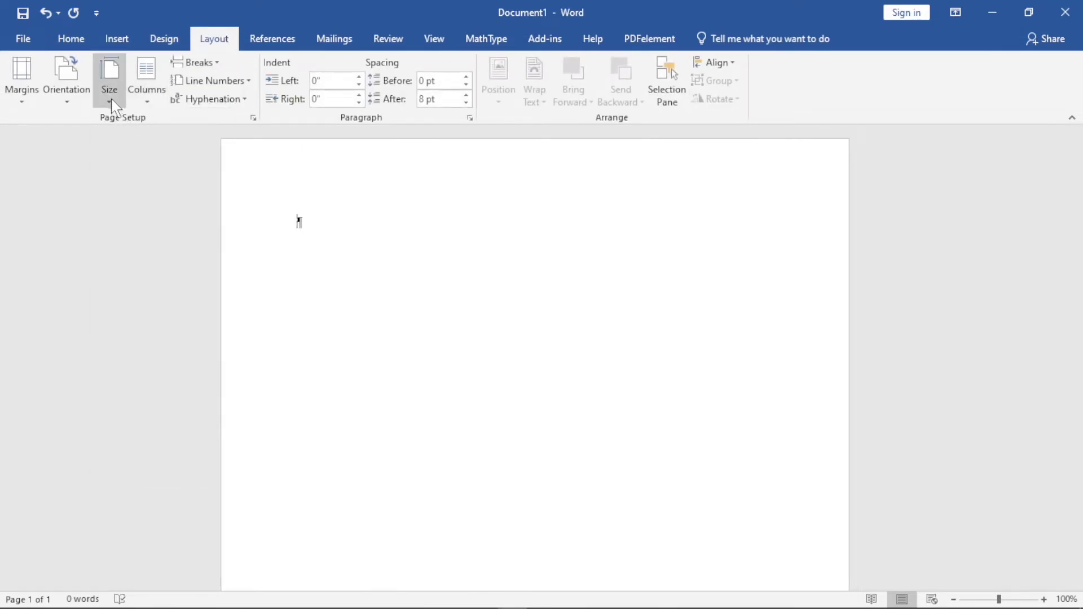
click(167, 473)
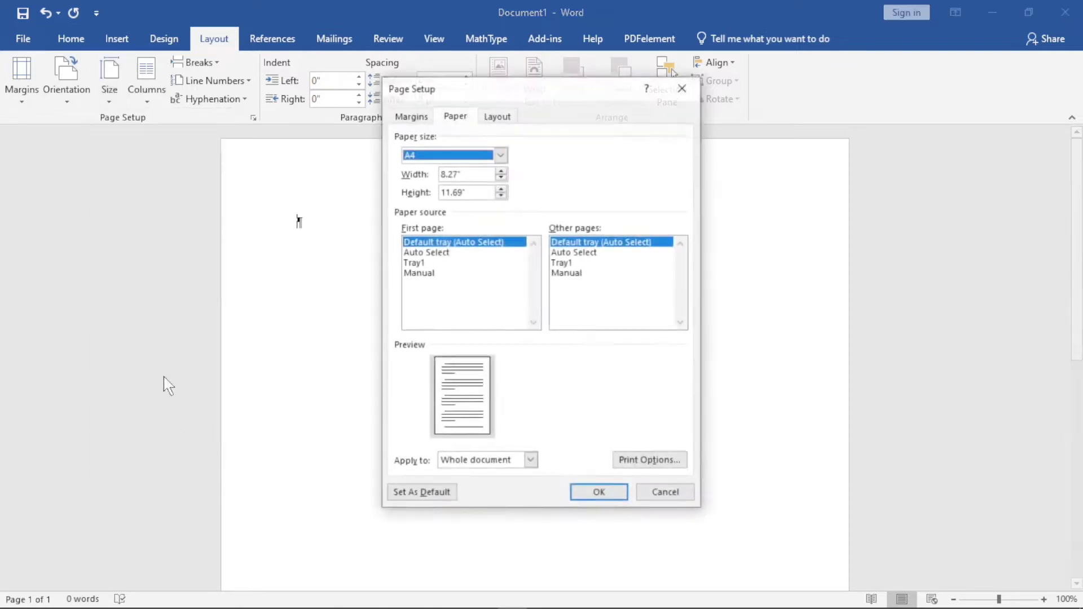
click(404, 115)
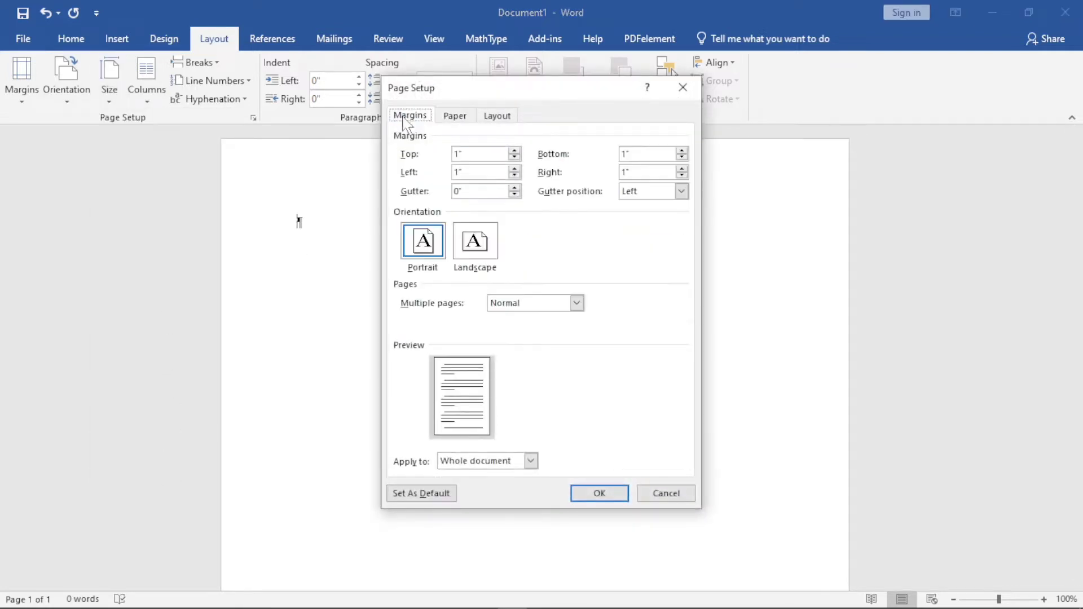
click(514, 169)
click(584, 499)
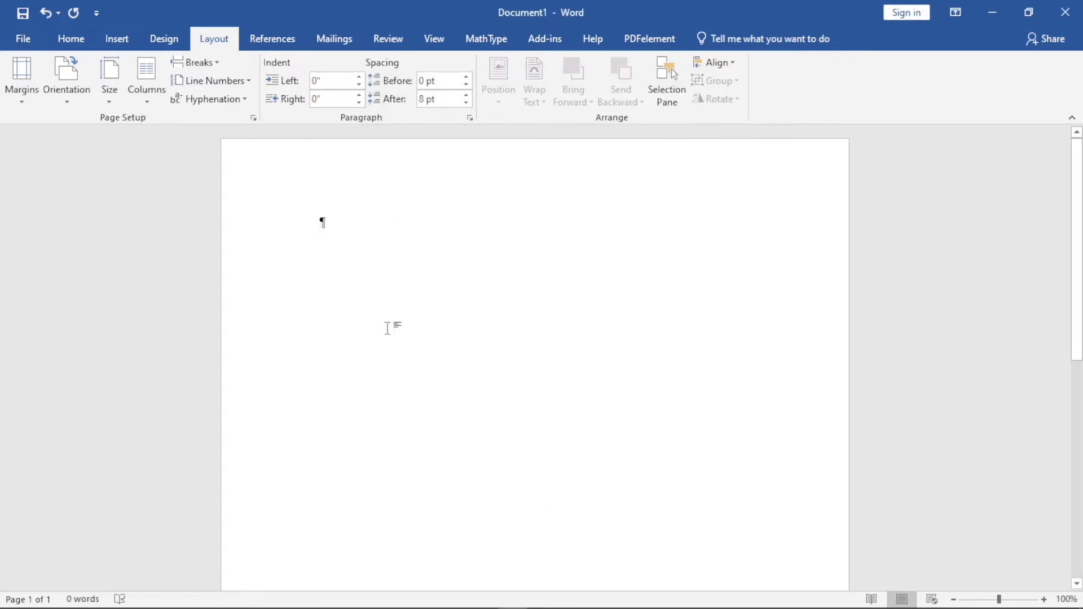
Add empty paragraphs until the document extends over four pages
key(Return)
key(Return)
key(Return)
key(Return)
key(Return)
key(Return)
key(Return)
key(Return)
key(Return)
key(Return)
key(Return)
key(Return)
key(Return)
key(Return)
key(Return)
key(Return)
key(Return)
key(Return)
key(Return)
key(Return)
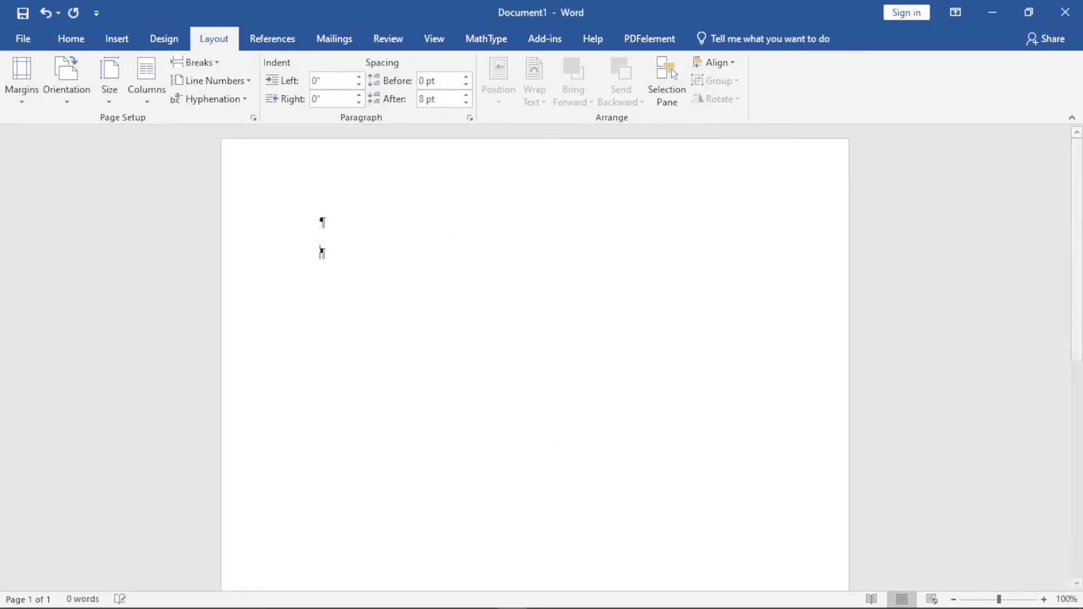
key(Return)
key(Return)
key(Return)
key(Return)
key(Return)
key(Return)
key(Return)
key(Return)
key(Return)
key(Return)
key(Return)
key(Return)
key(Return)
key(Return)
key(Return)
key(Return)
key(Return)
key(Return)
key(Return)
key(Return)
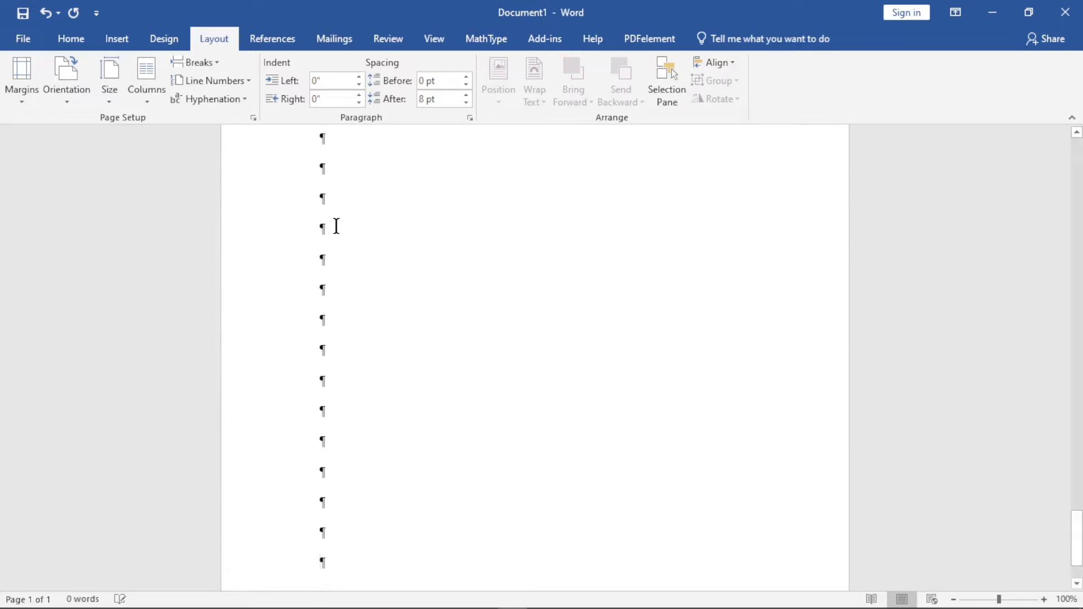
Generate sample text in the first line of page 1 with the formula =rand(4,4)
click(423, 271)
drag(1078, 535, 1078, 164)
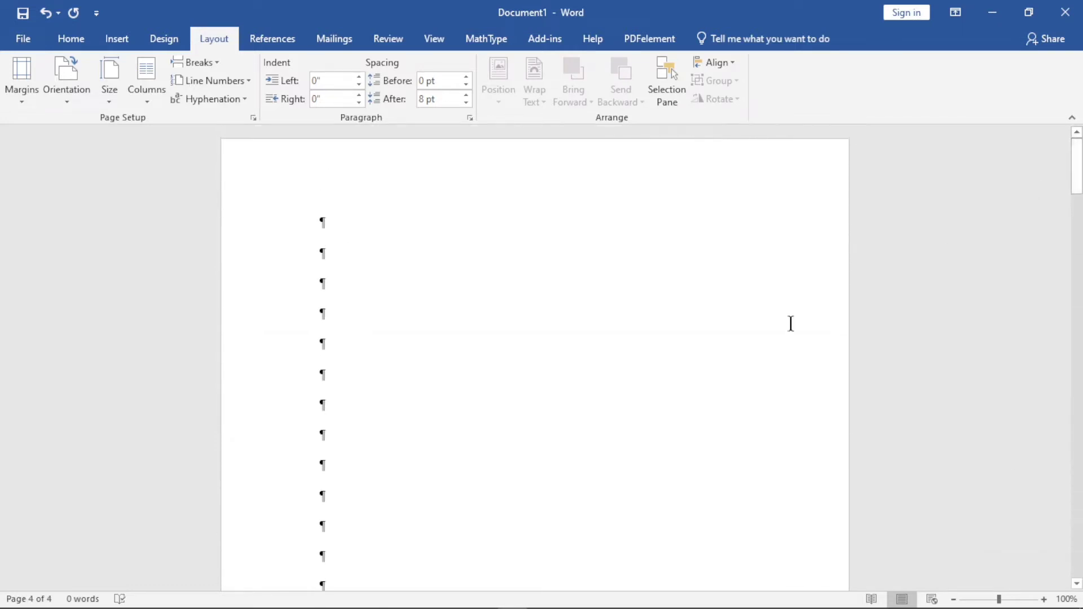
click(319, 235)
click(71, 38)
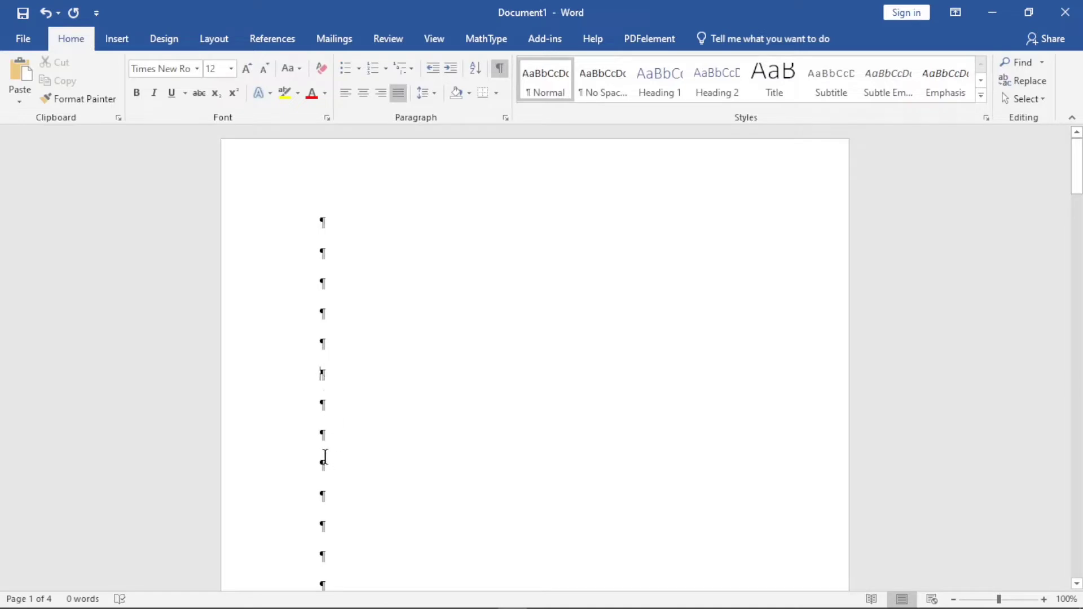
click(332, 468)
text(=)
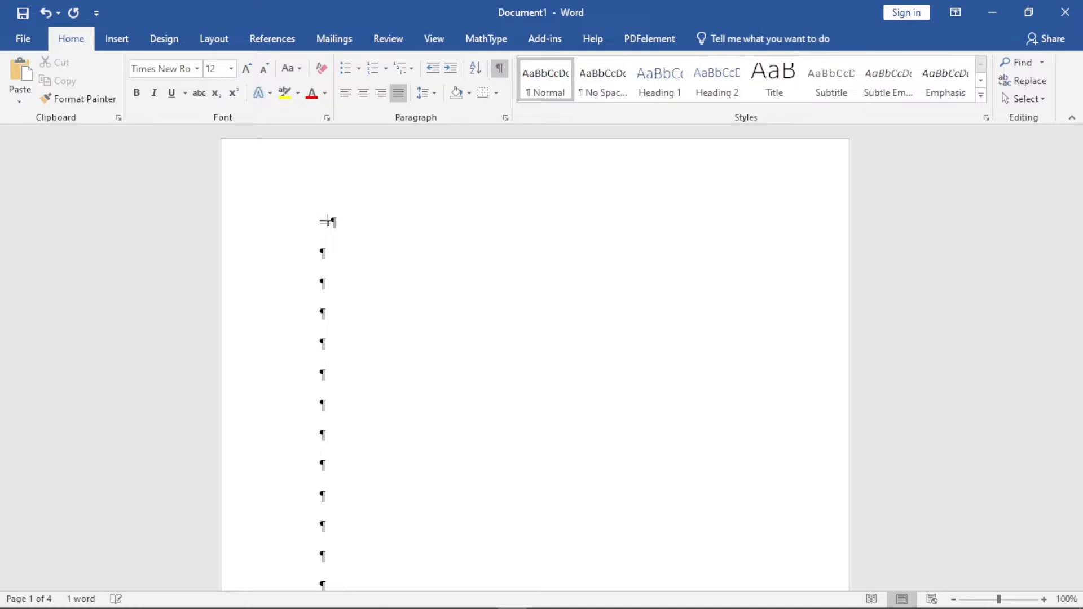
text(rand(4,4))
key(Return)
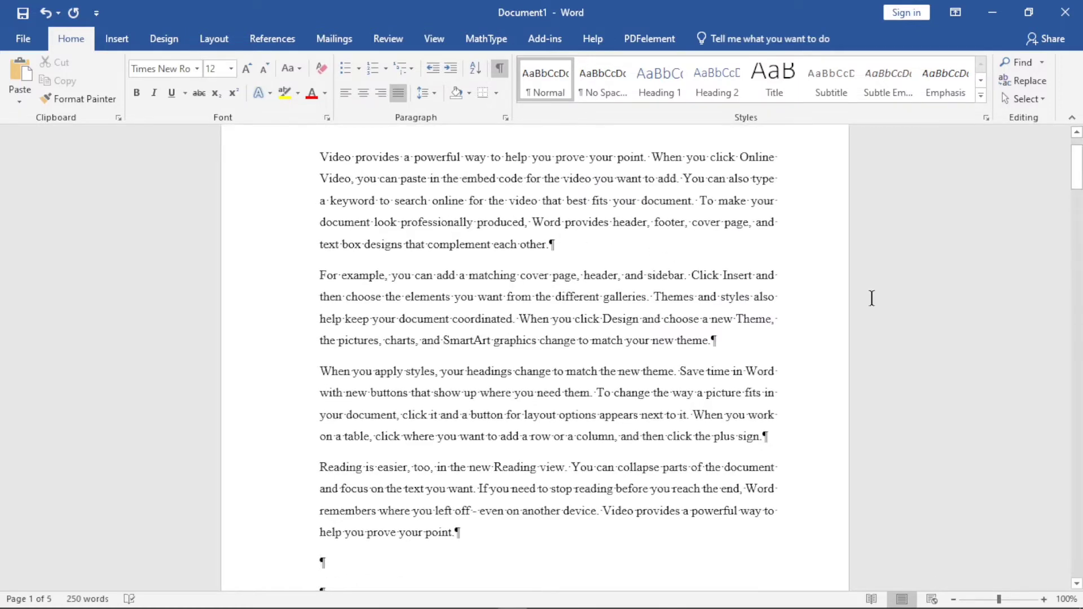
Try left, centred and right alignment on the whole document's text and return it to justified
drag(1078, 169, 1077, 161)
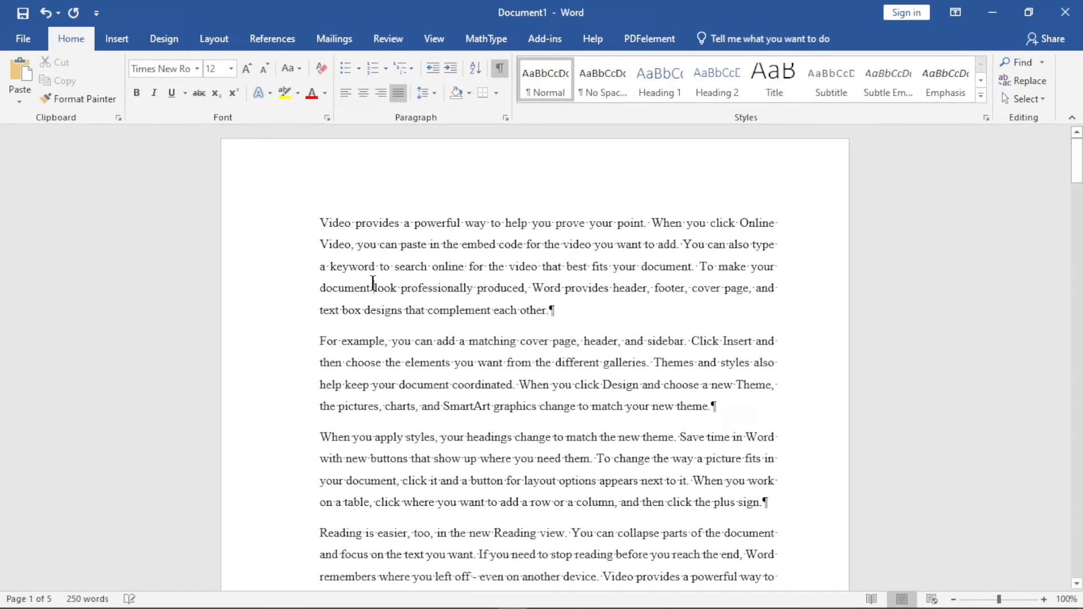
key(ctrl+a)
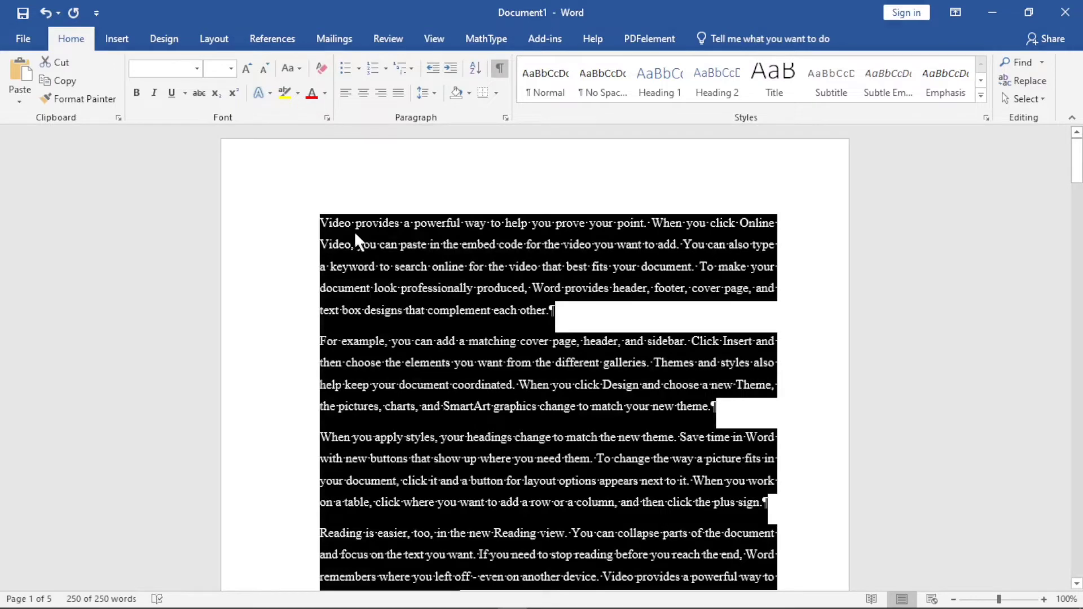
click(345, 93)
click(363, 93)
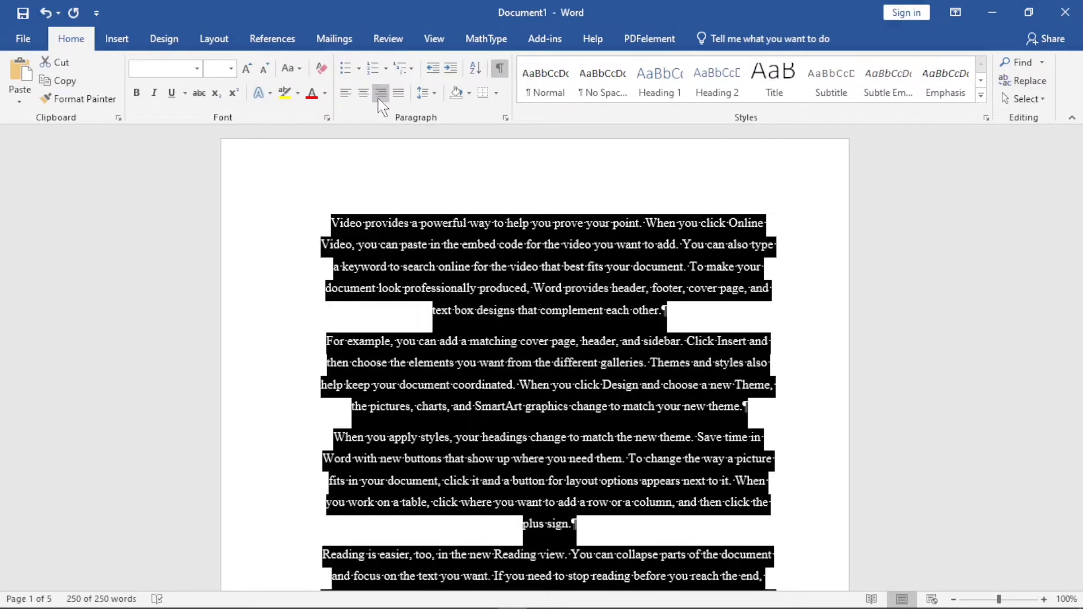
click(381, 93)
click(399, 93)
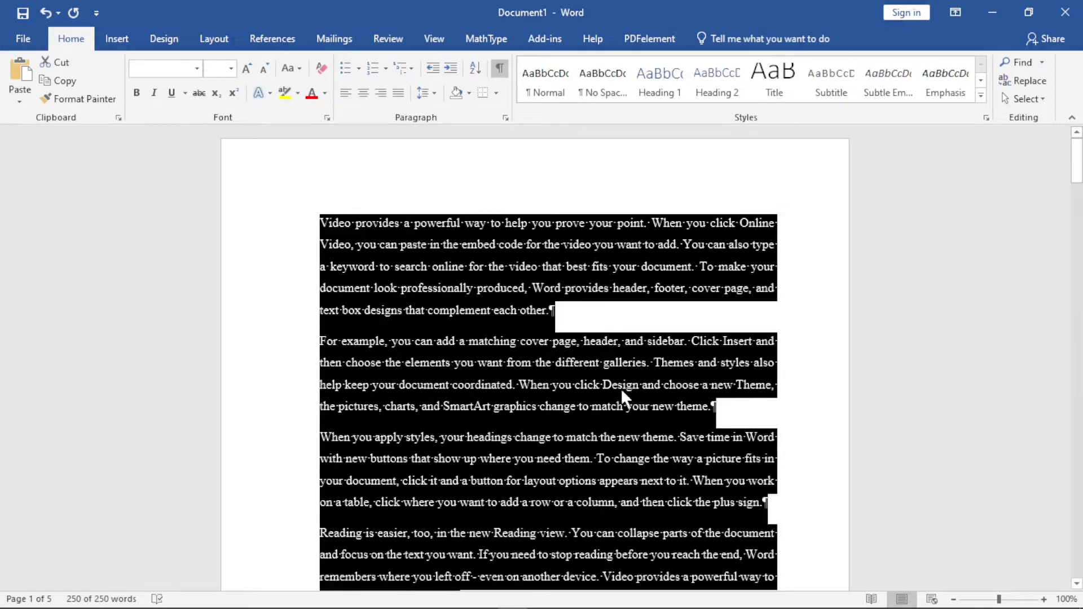
click(608, 340)
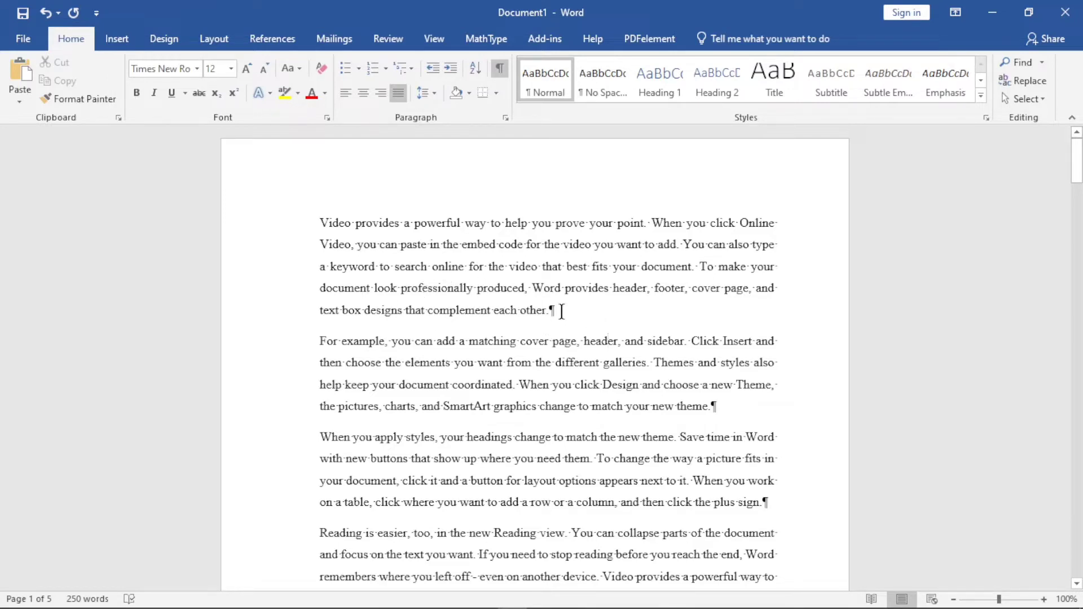
Insert an empty paragraph before the one starting "For example" and remove it again
click(320, 341)
key(Return)
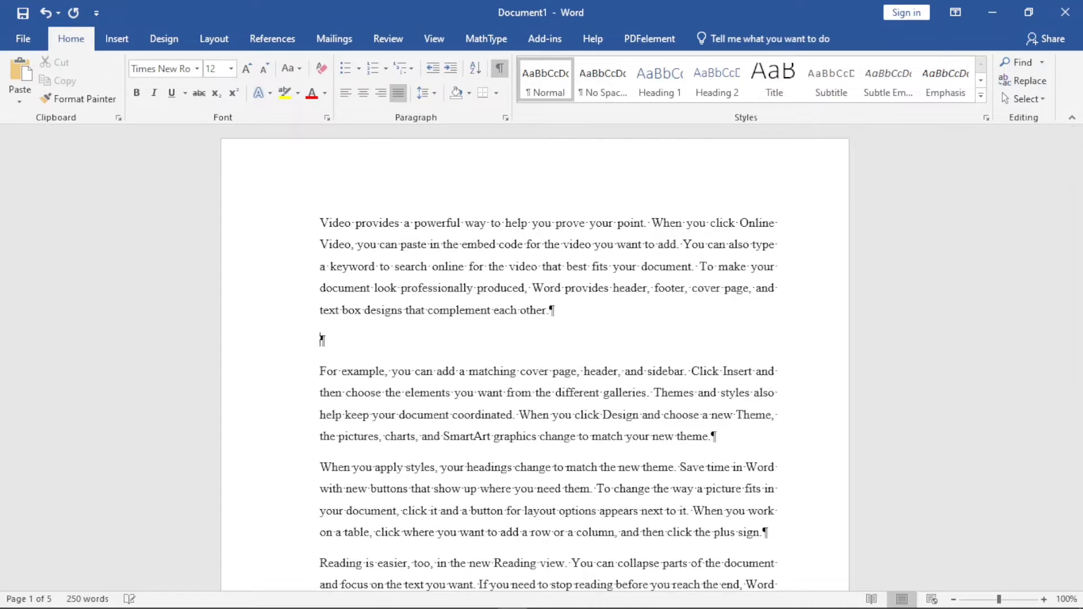
key(BackSpace)
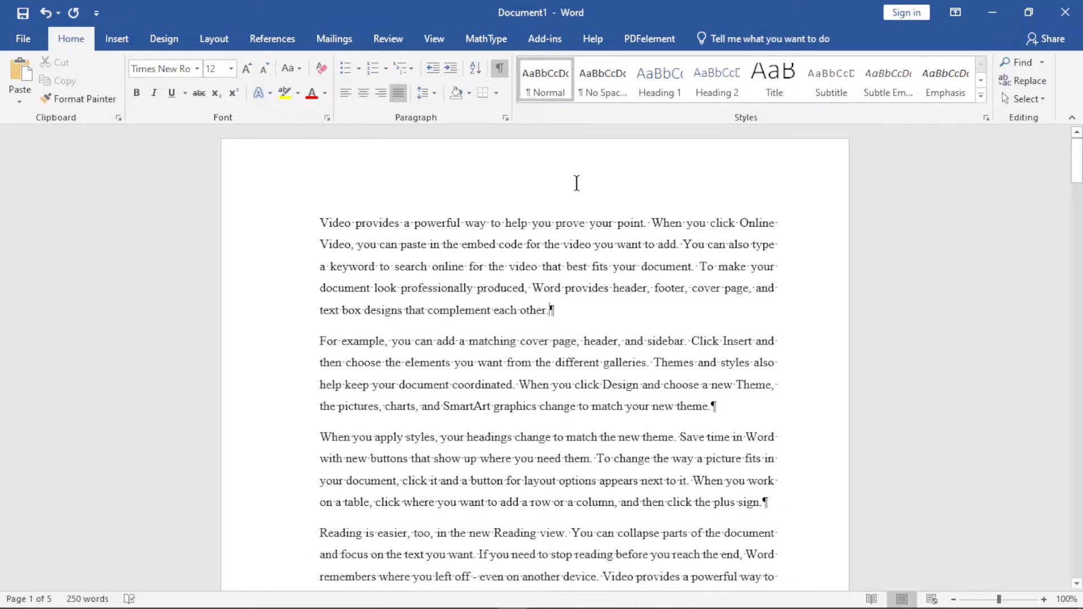
Insert the preset square root of b² − 4ac as an inline MathType equation after "matching" in the second paragraph
click(478, 40)
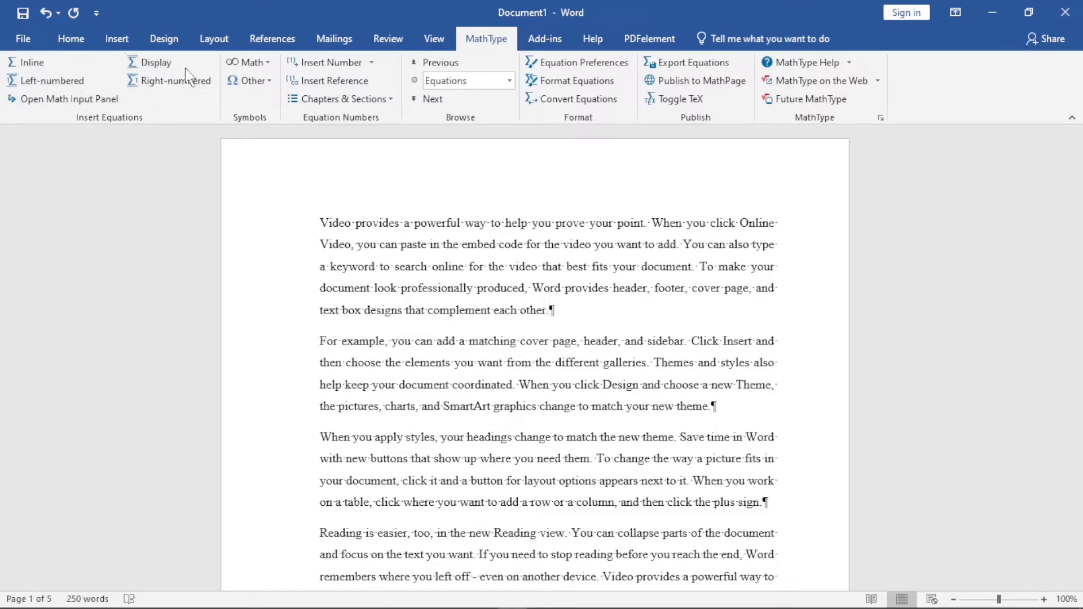
click(269, 63)
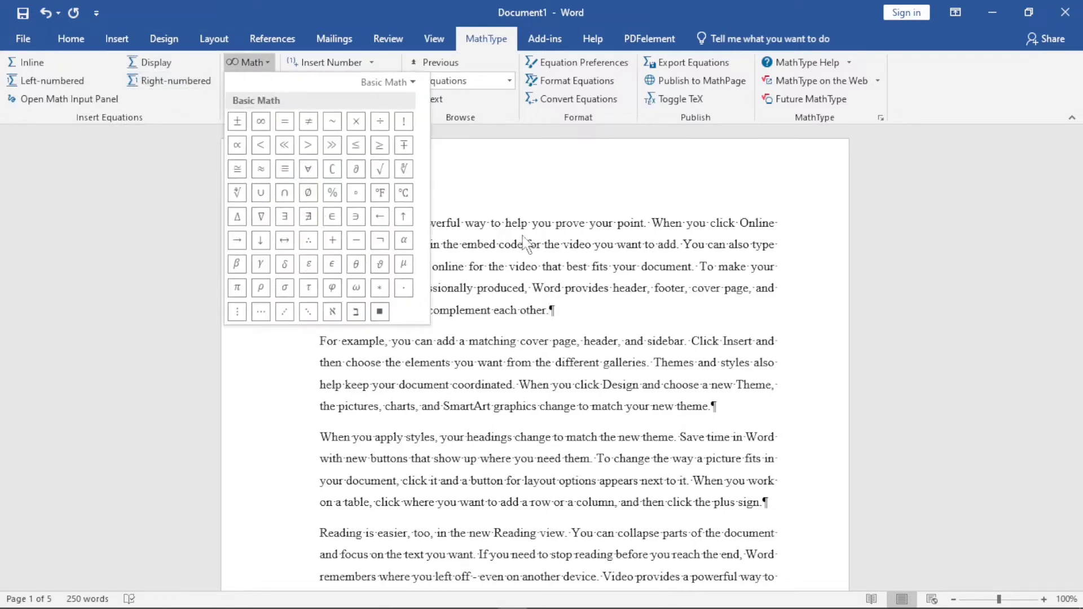
click(297, 151)
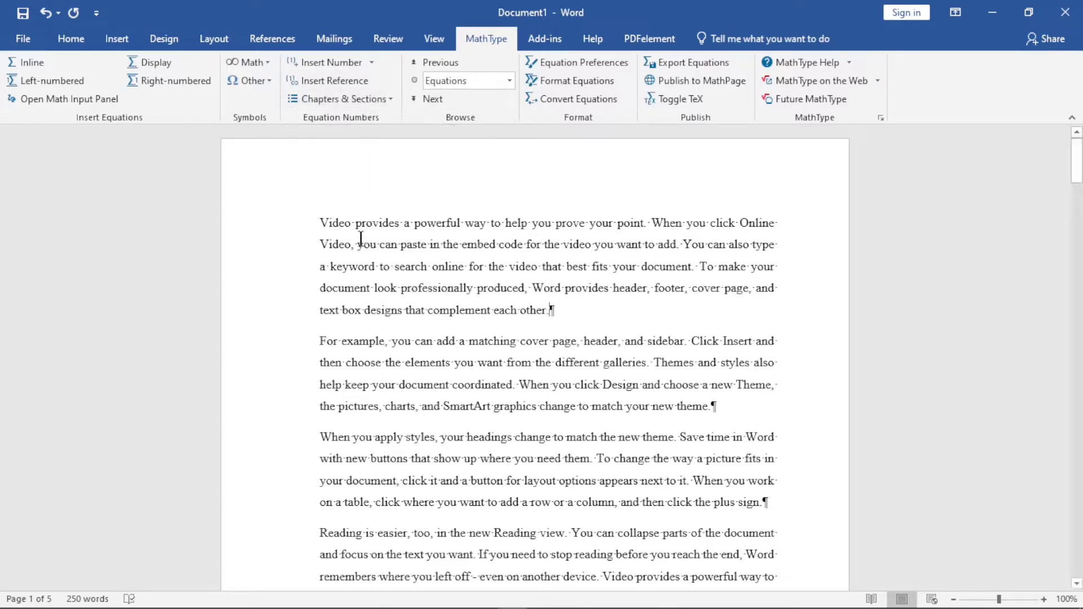
click(519, 342)
click(42, 64)
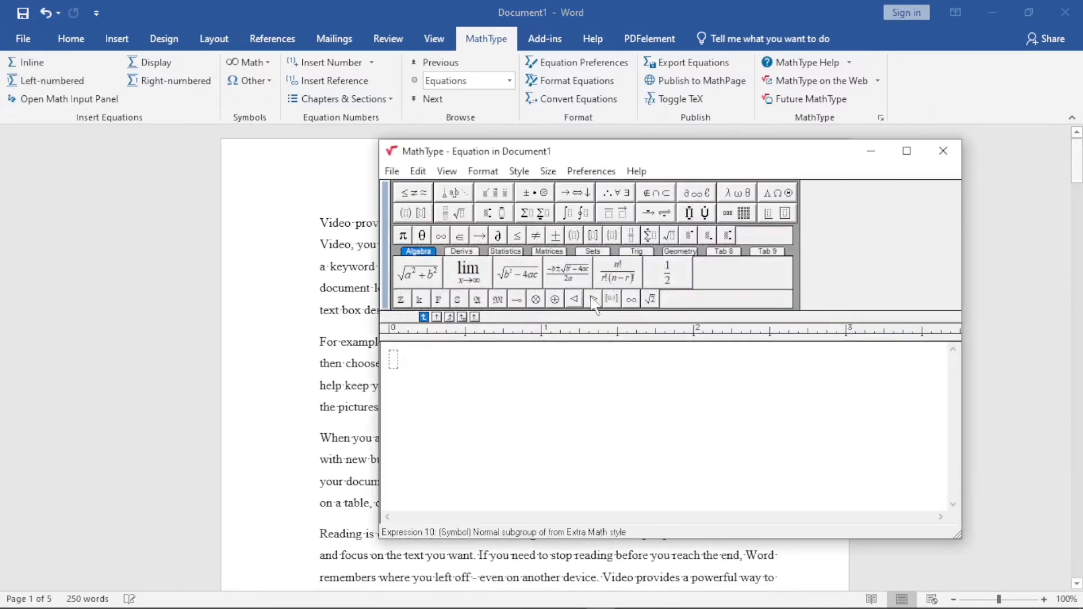
click(518, 273)
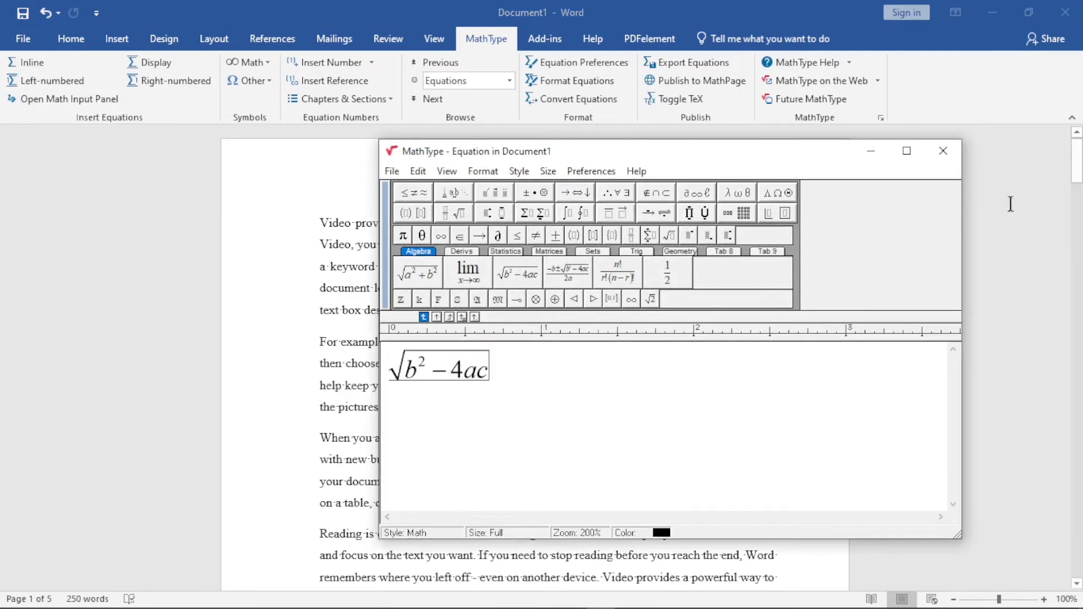
click(942, 150)
Save the inline equation and insert the preset fraction n!/(r!(n−r)!) as a right-numbered MathType equation before "want" in the second paragraph
click(610, 364)
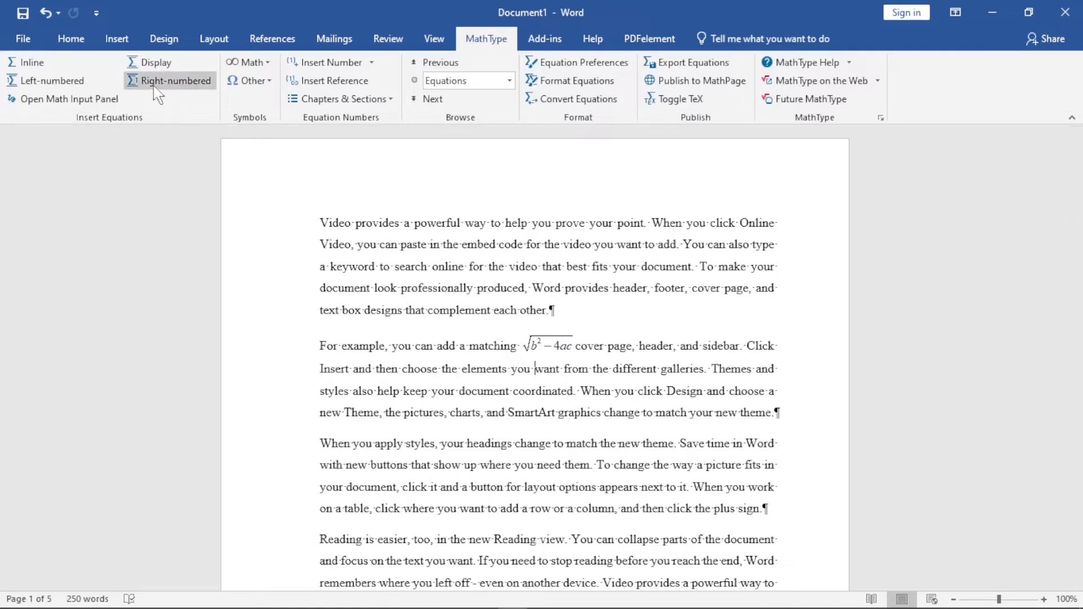
click(172, 86)
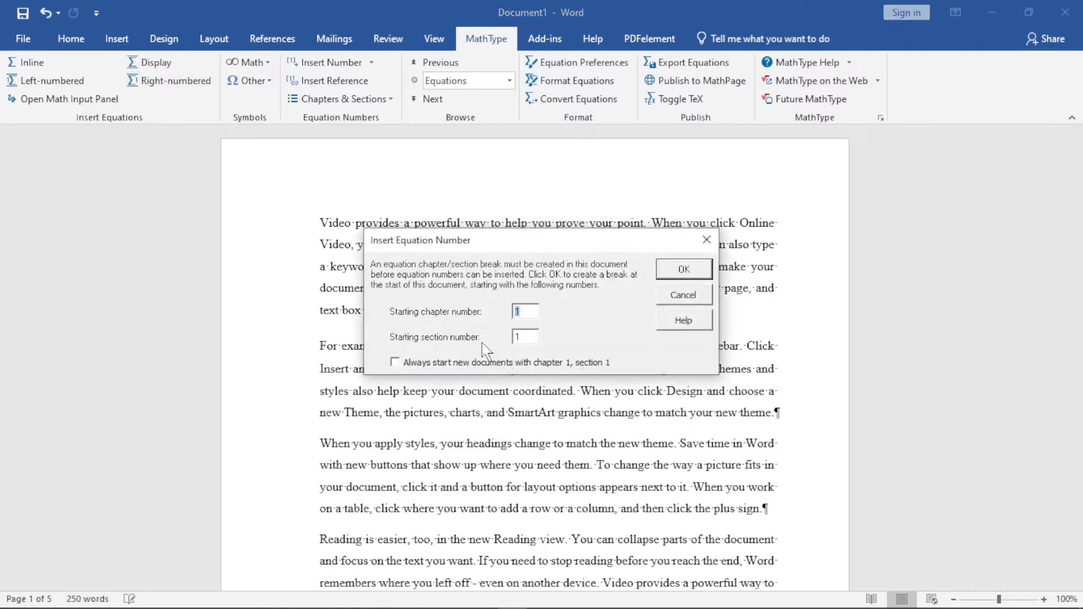
click(525, 308)
click(682, 271)
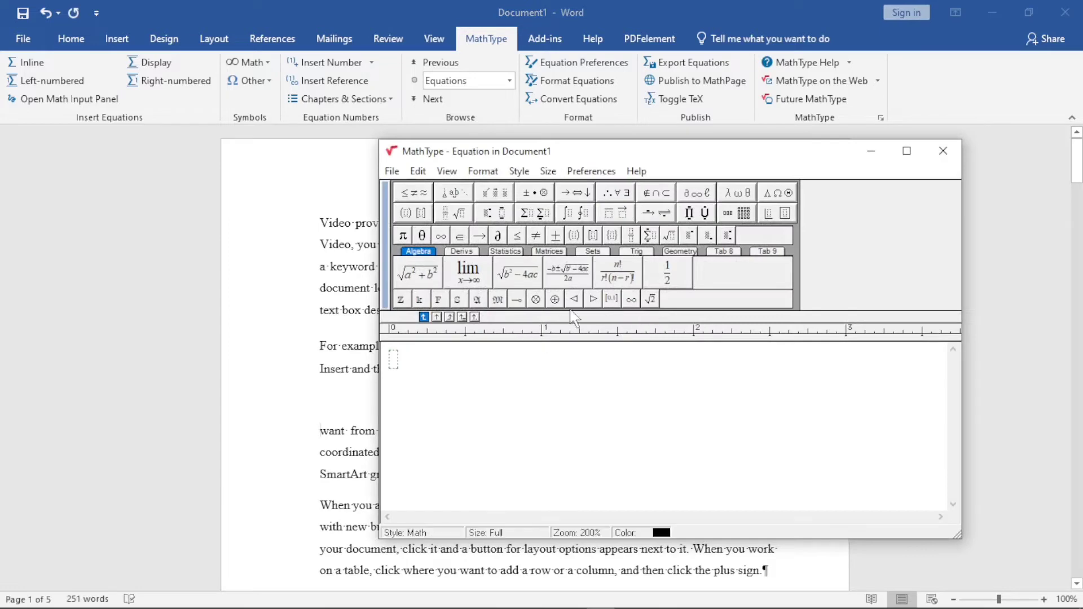
click(614, 272)
click(943, 150)
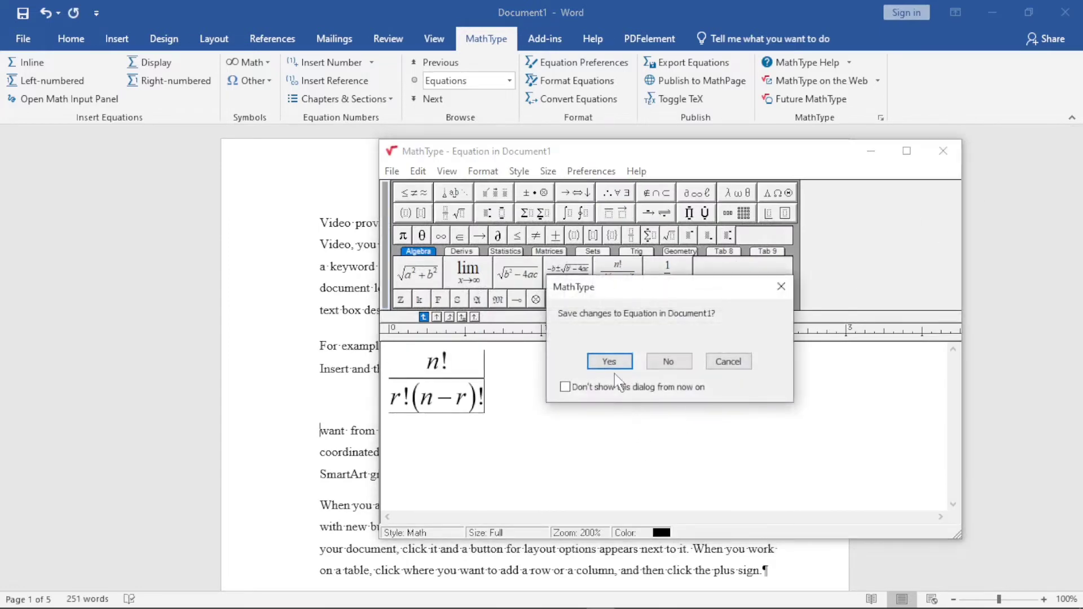
click(614, 359)
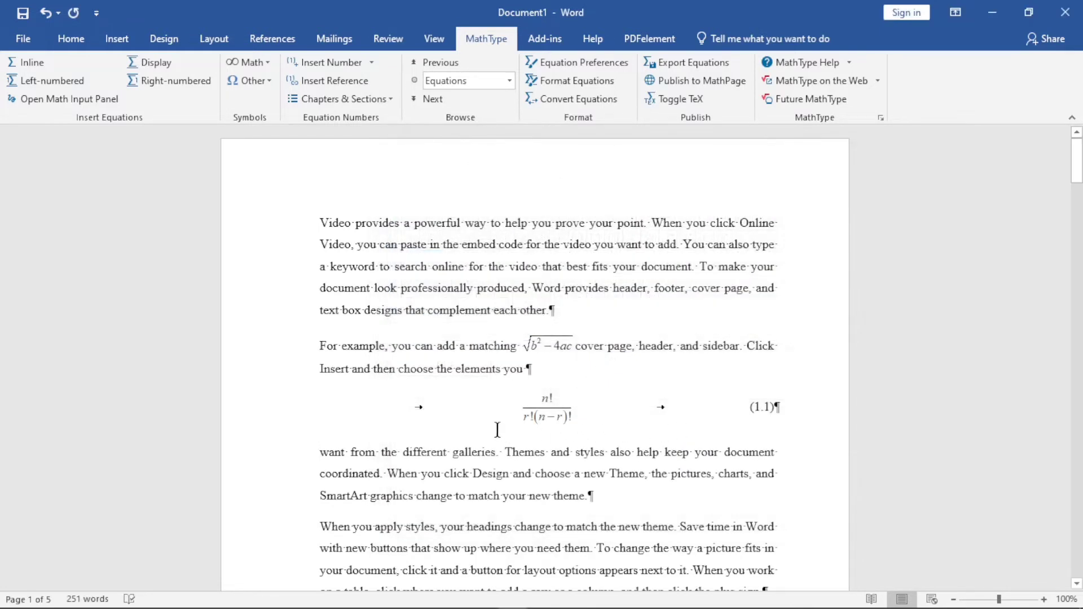
Modify the equation chapter/section break so it does not start a new chapter, and update the equation numbers
double_click(760, 405)
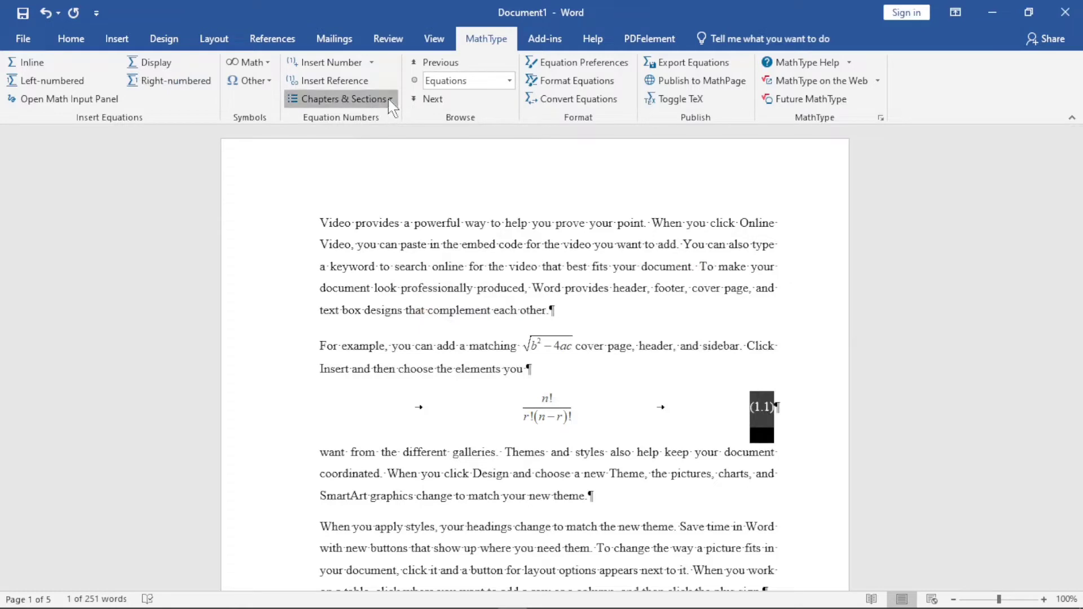
click(367, 101)
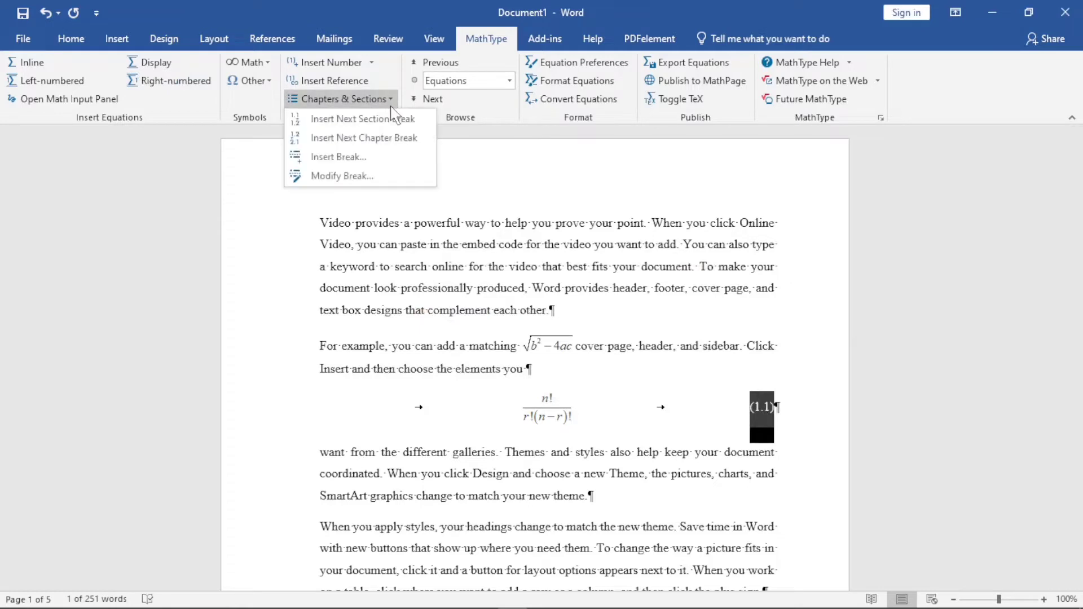
click(367, 178)
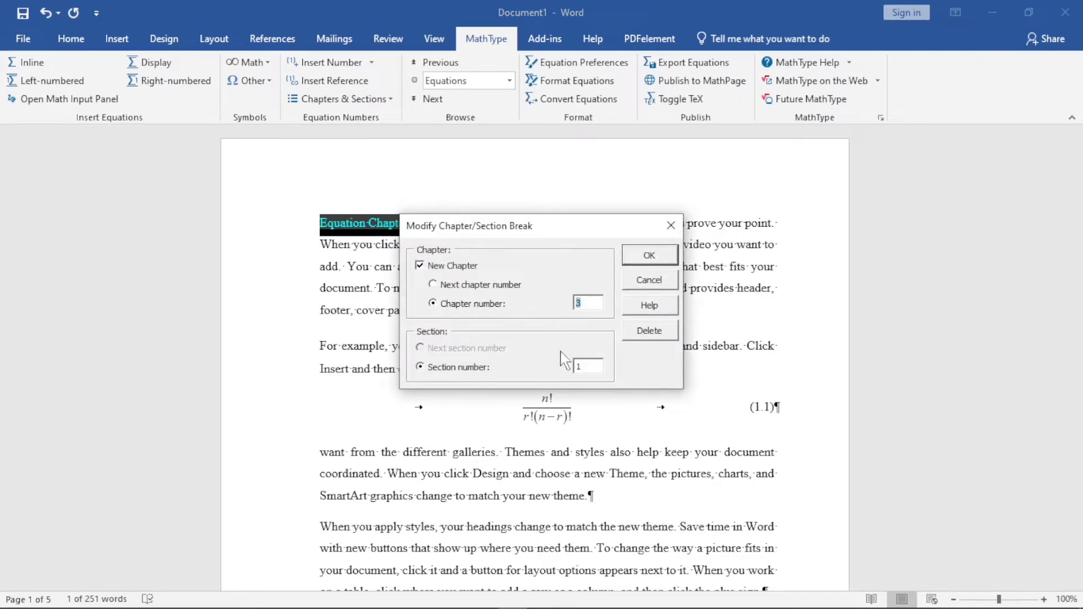
click(421, 265)
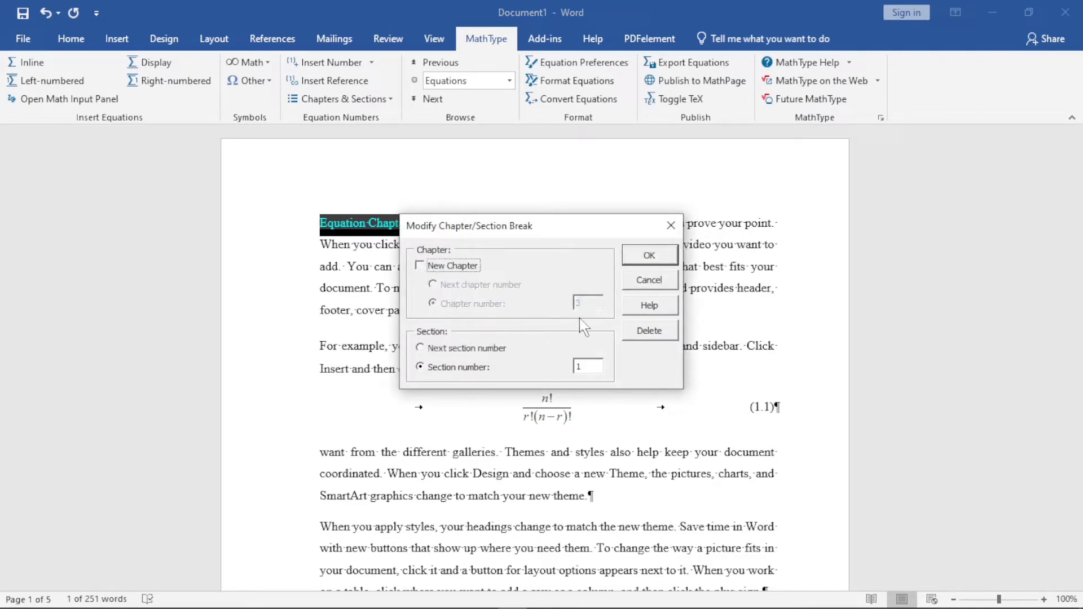
click(649, 255)
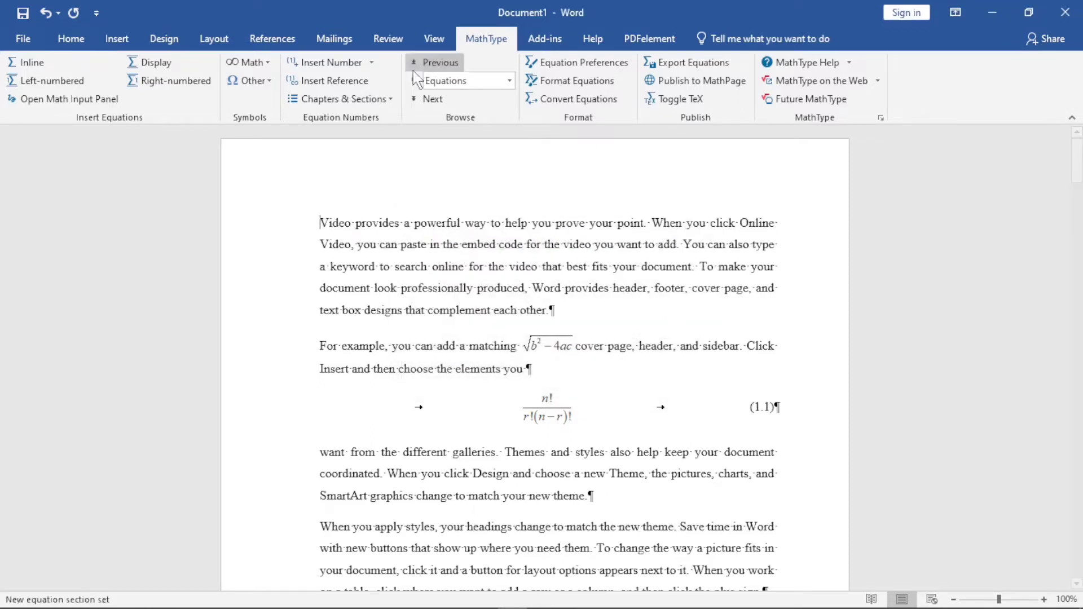
click(371, 62)
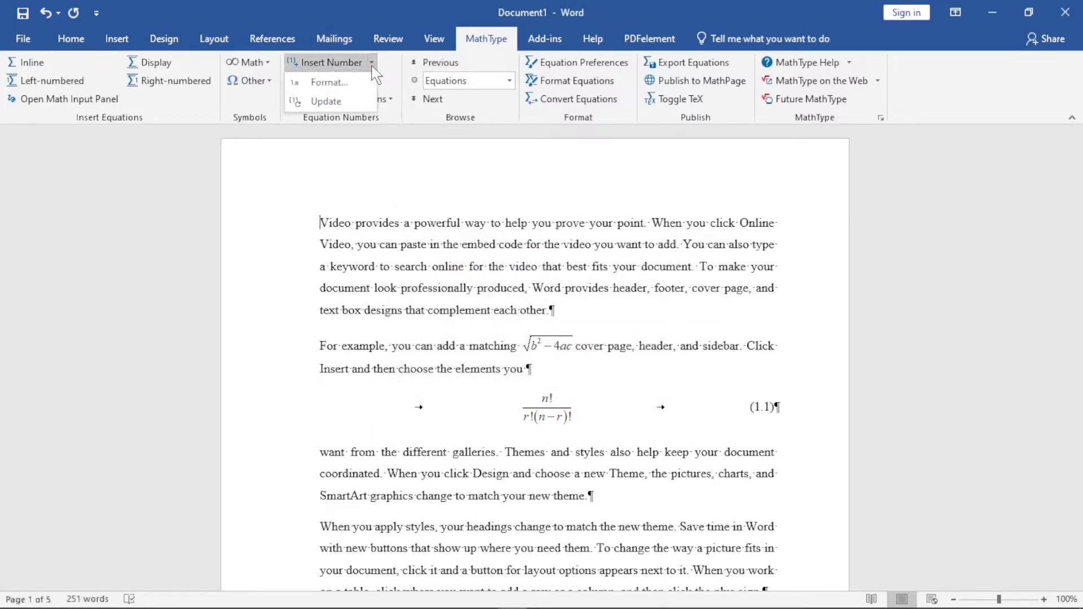
click(355, 102)
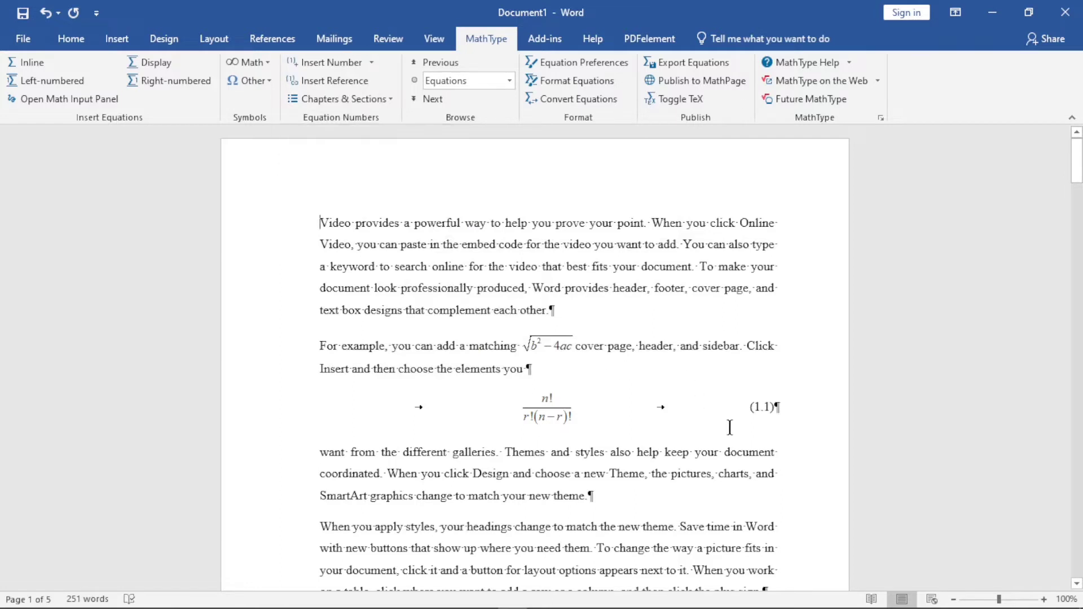
double_click(756, 405)
click(268, 63)
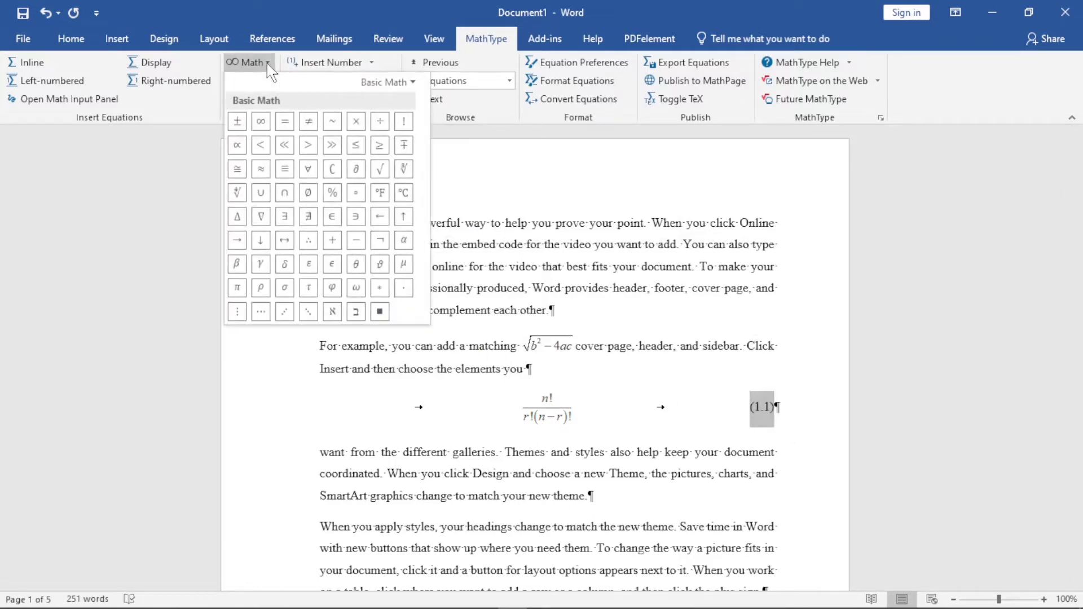
click(610, 274)
click(773, 407)
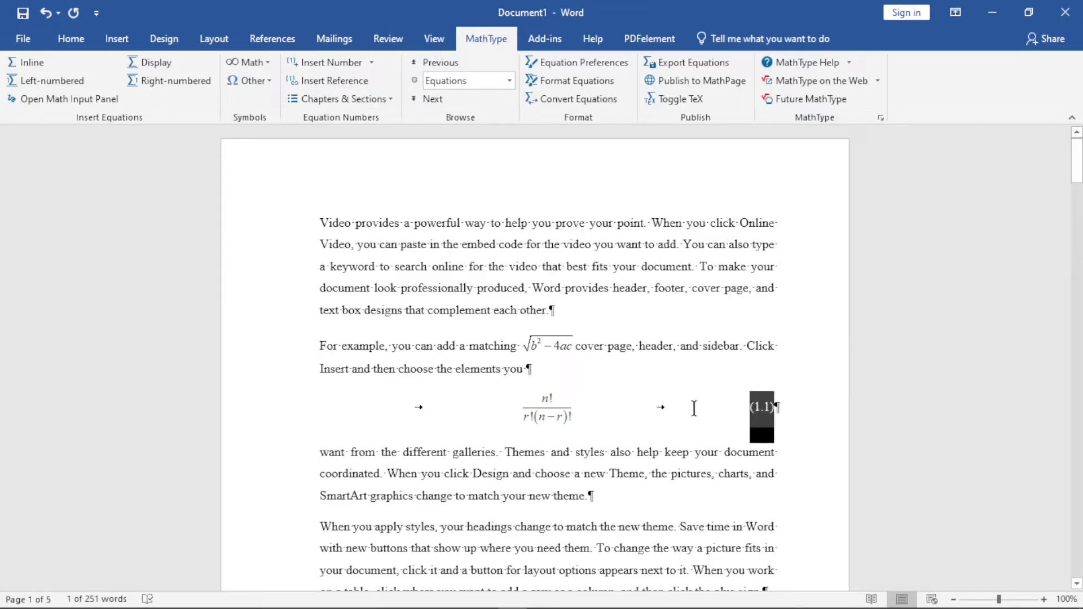
click(746, 409)
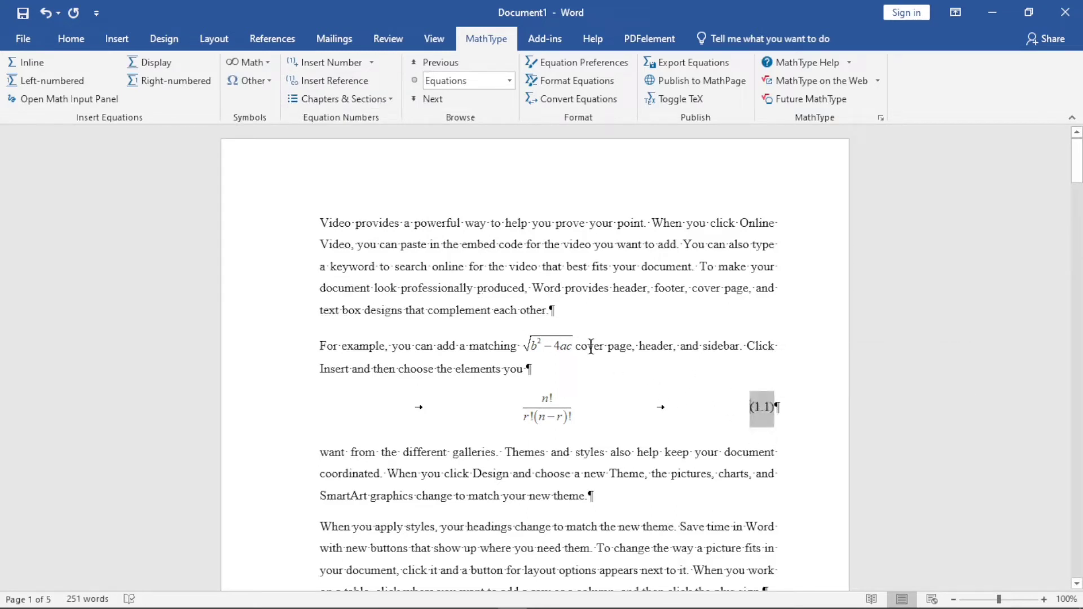
Insert the preset square root of a² + b² as a display MathType equation after the sentence ending "match your new theme."
click(605, 496)
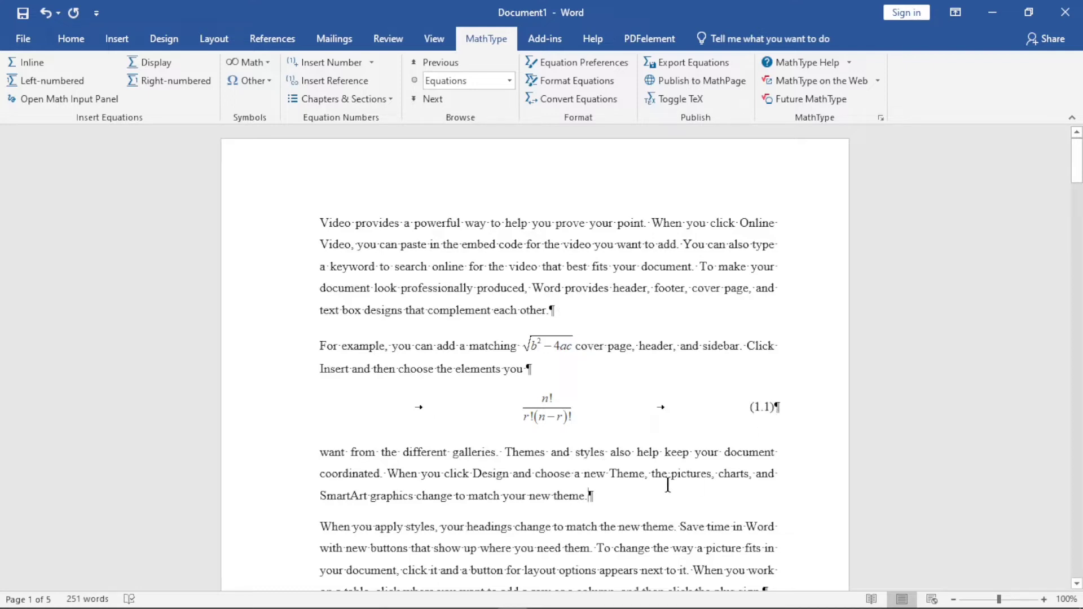
click(150, 62)
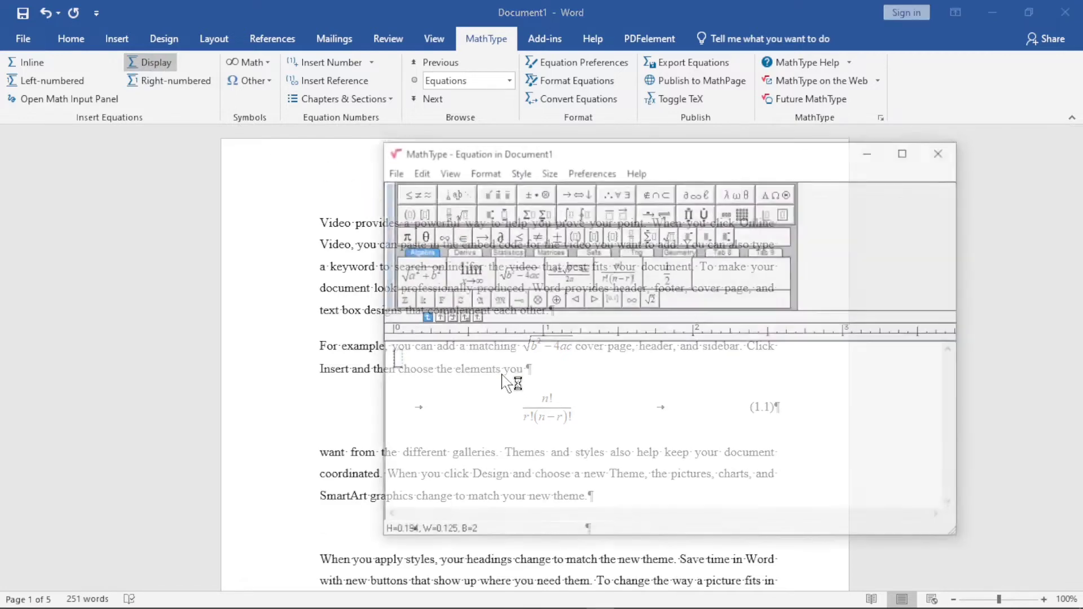
click(435, 274)
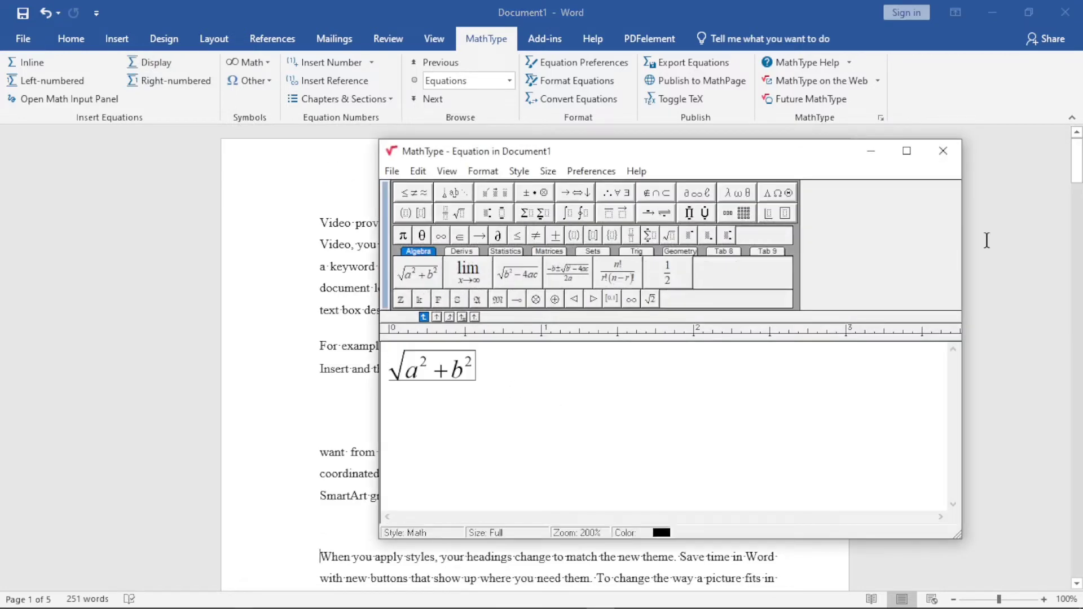
click(943, 151)
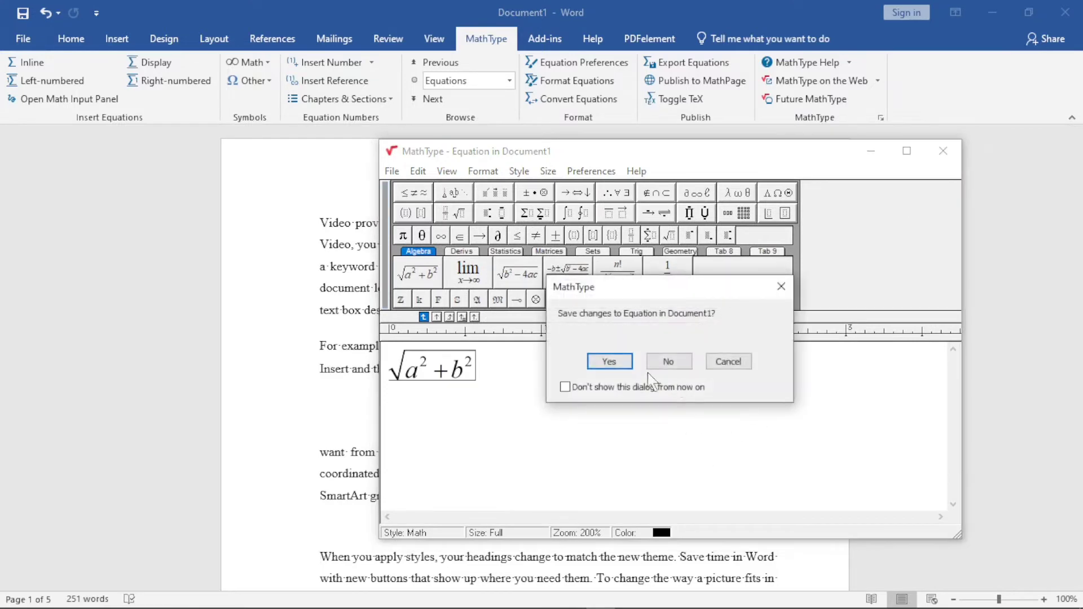
click(607, 361)
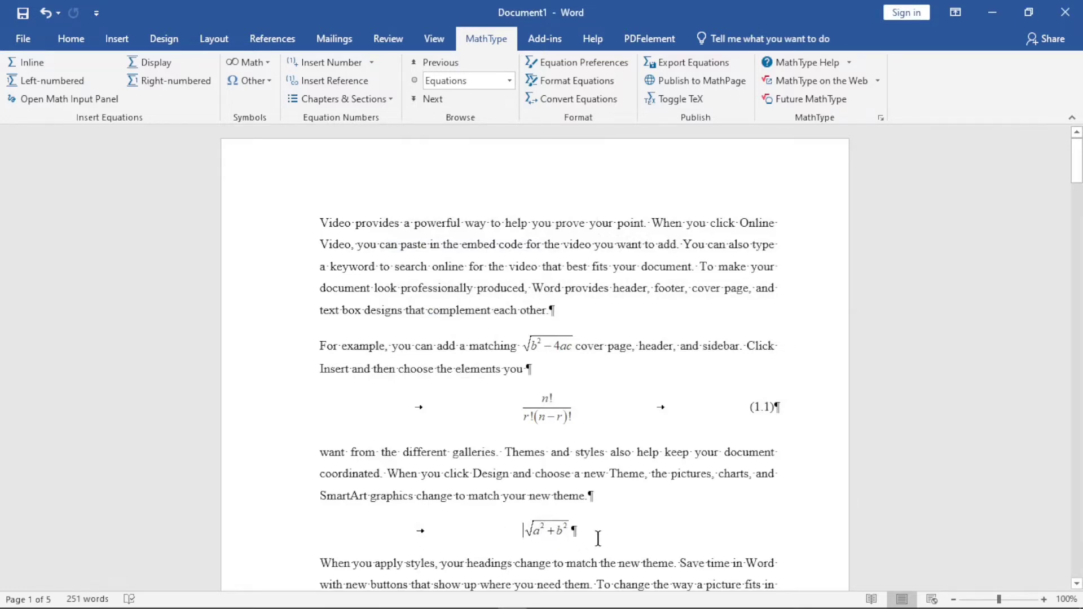
Insert the preset quadratic formula followed by "=0" as a right-numbered MathType equation after "add a row or" in the third paragraph
mouse_move(1077, 162)
mouse_down()
mouse_move(1077, 202)
mouse_move(1076, 174)
mouse_up()
click(758, 249)
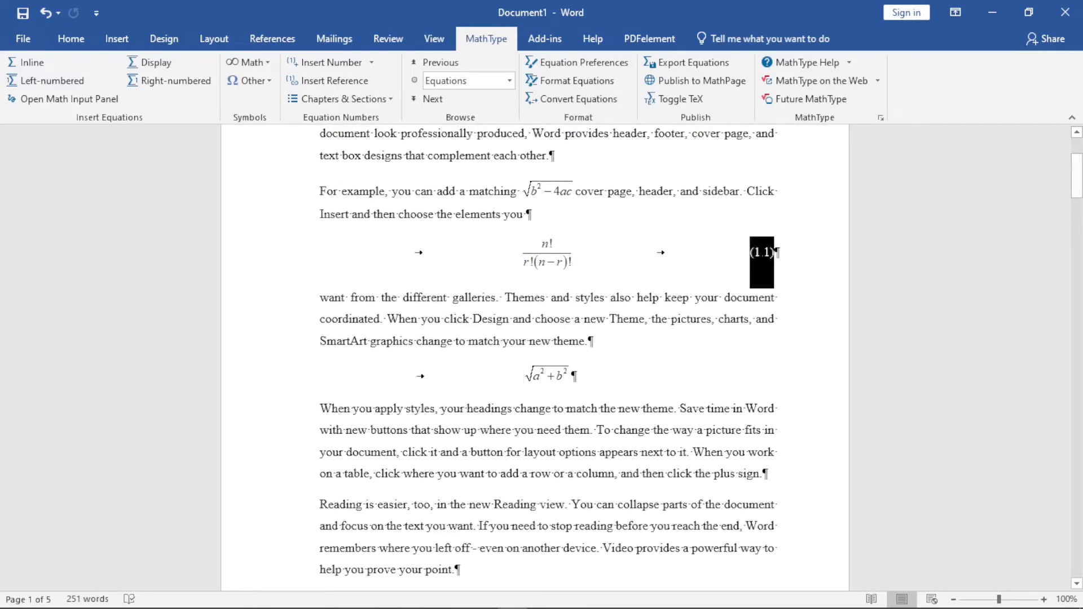
click(759, 271)
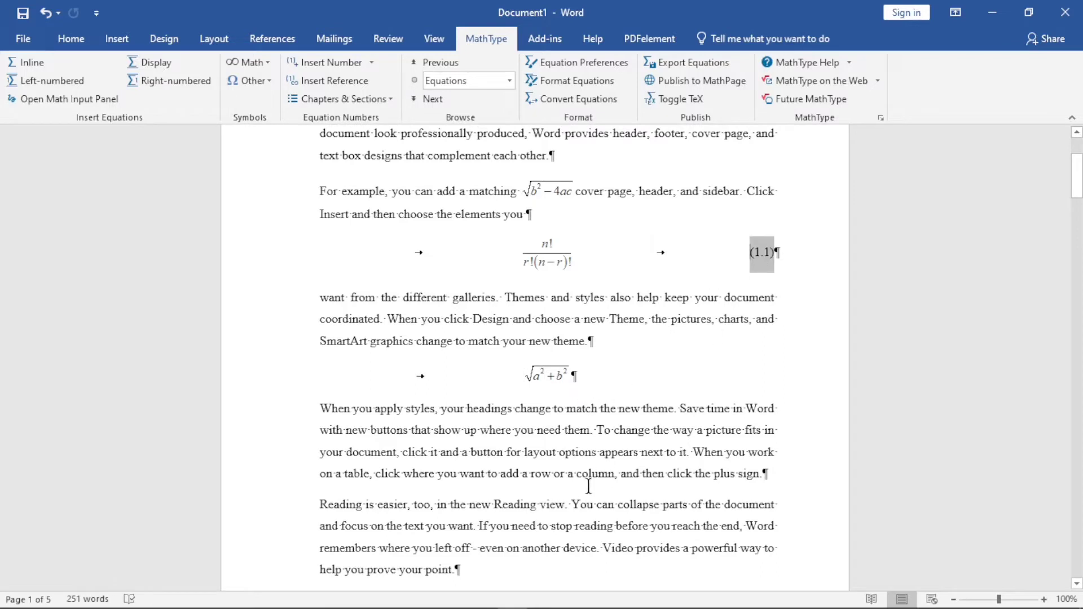
click(564, 473)
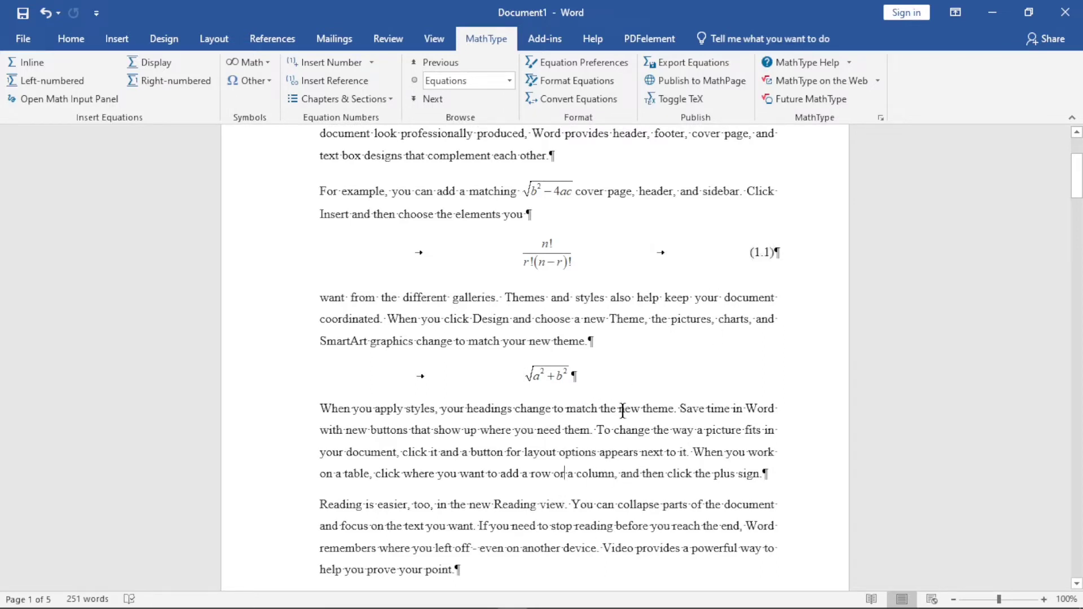
click(172, 82)
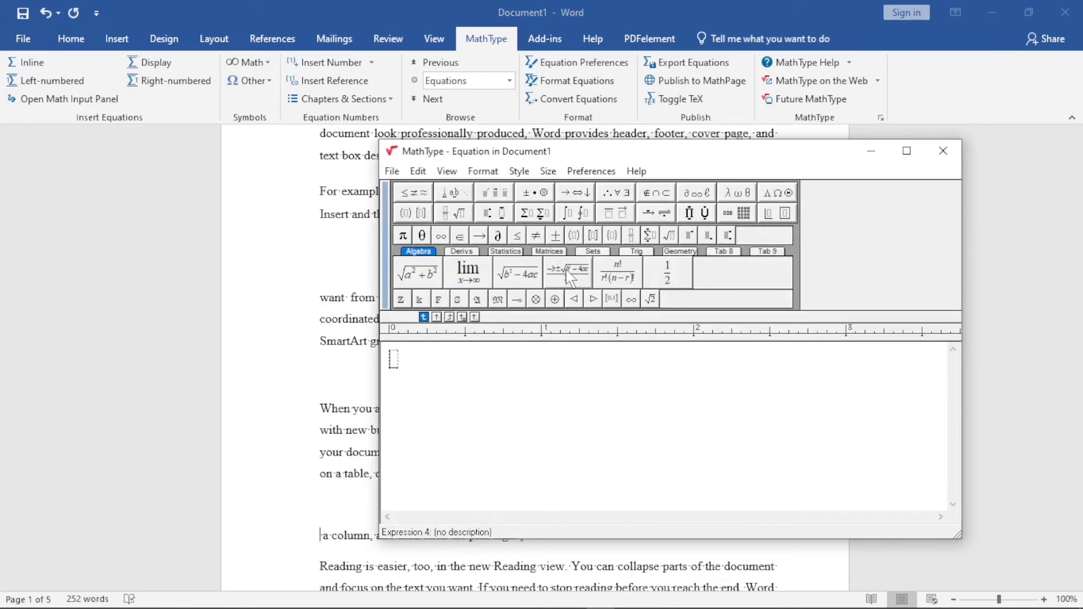
click(568, 274)
text(=)
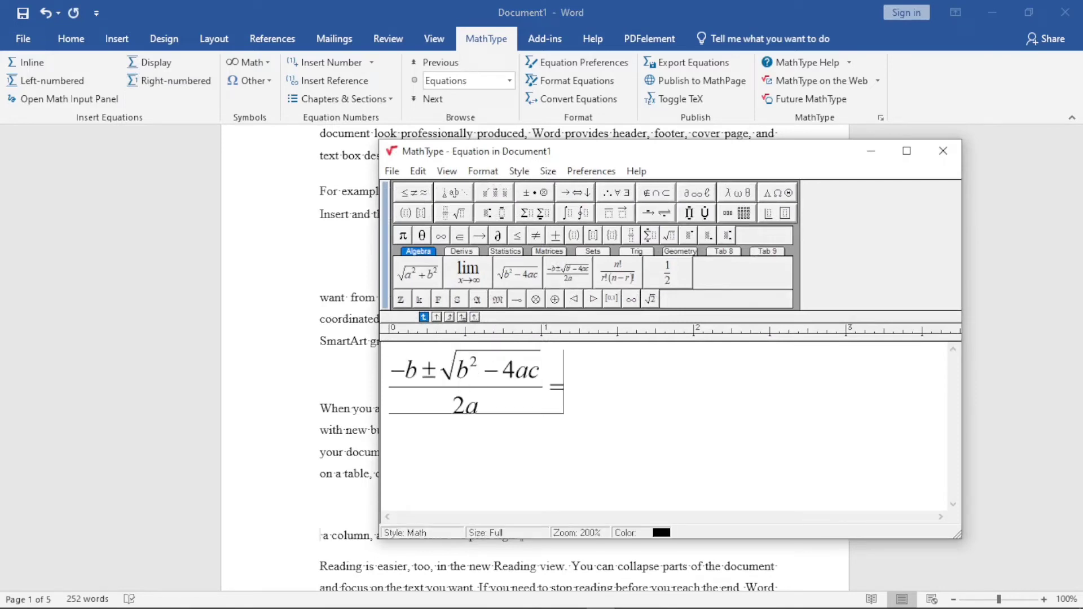
text(0)
click(953, 157)
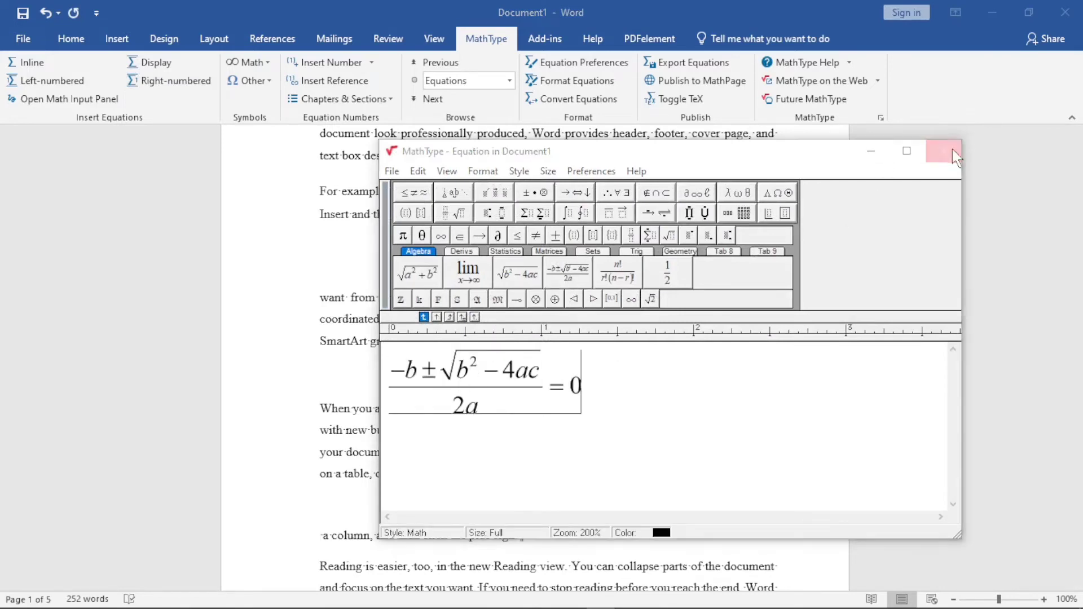
click(605, 362)
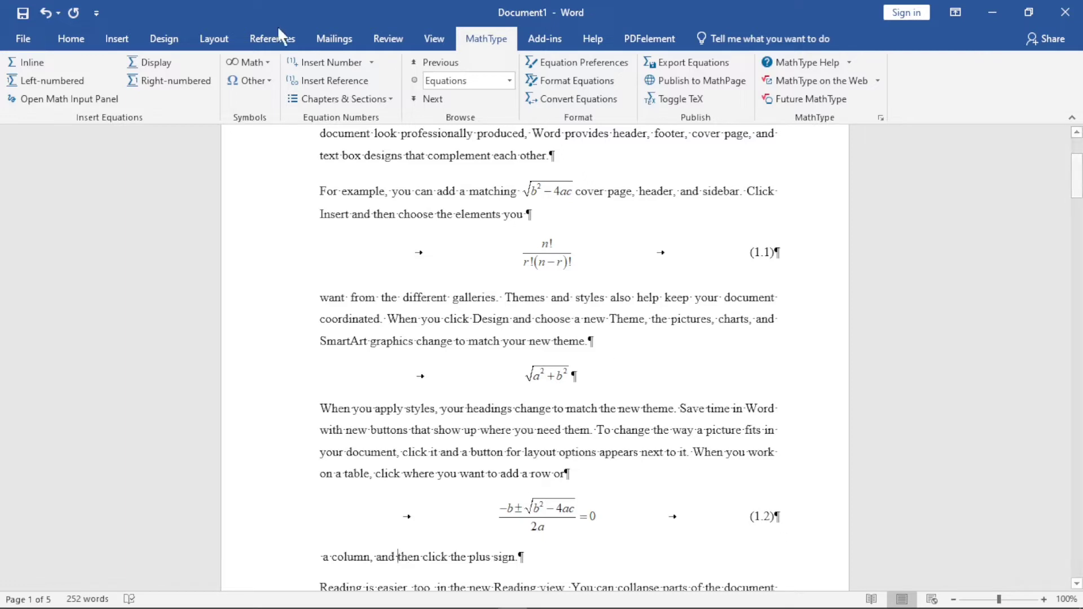
Insert a reference to equation (1.2) before "then click the plus sign" in the line below that equation
click(335, 82)
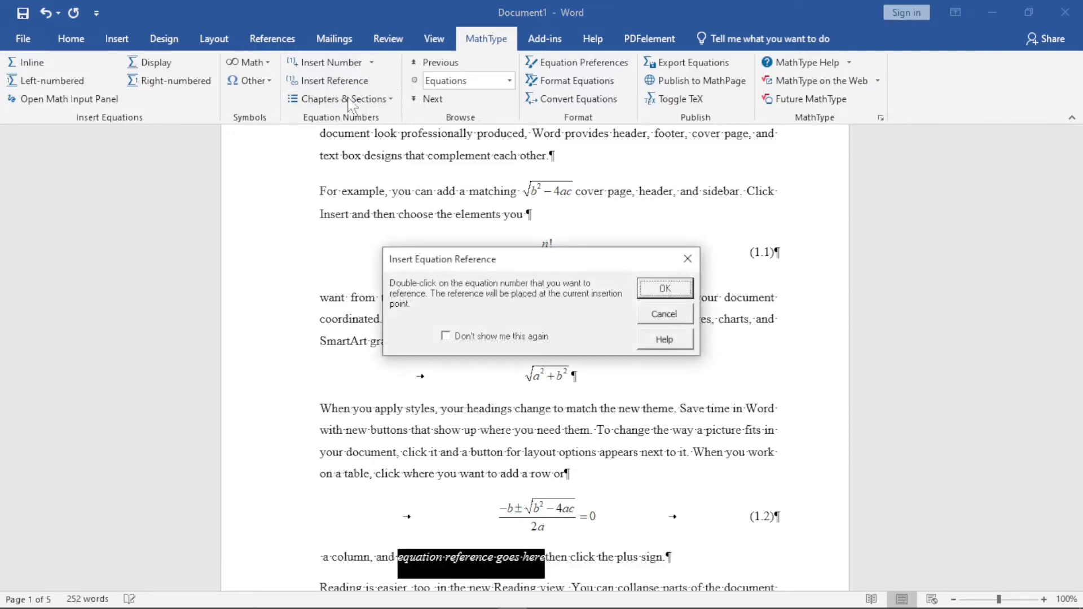
click(657, 287)
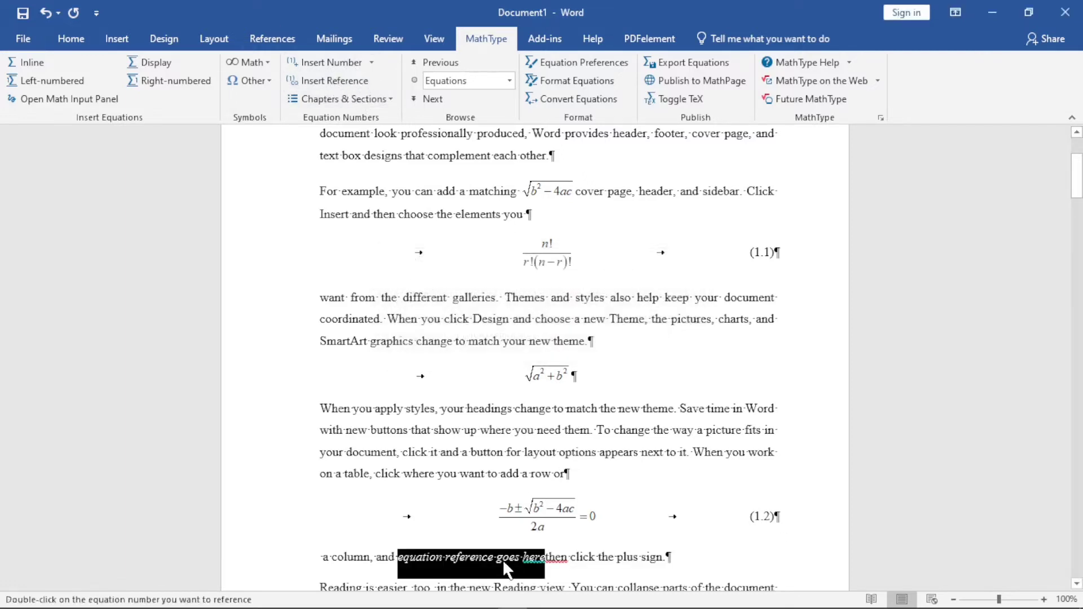
double_click(763, 518)
double_click(761, 513)
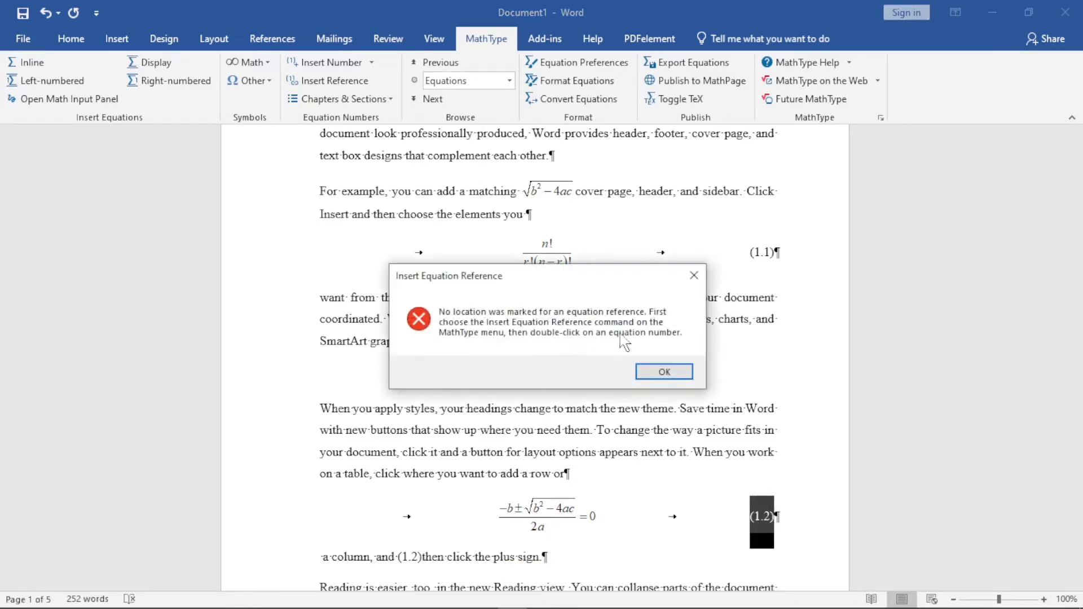
click(694, 276)
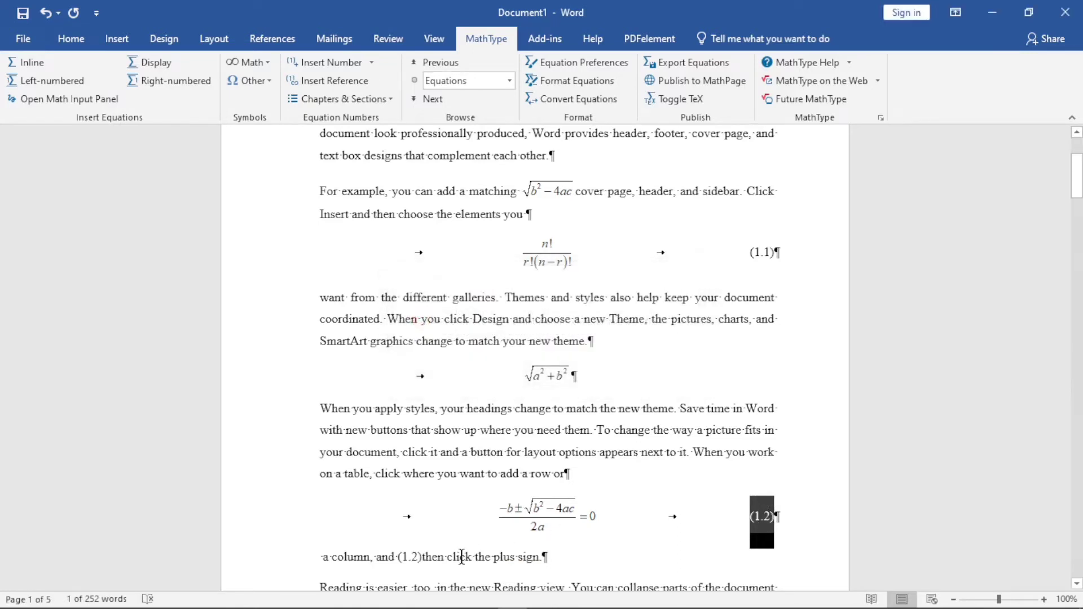
Undo the inserted equation reference back to its placeholder and fill it again with equation number (1.2)
click(459, 557)
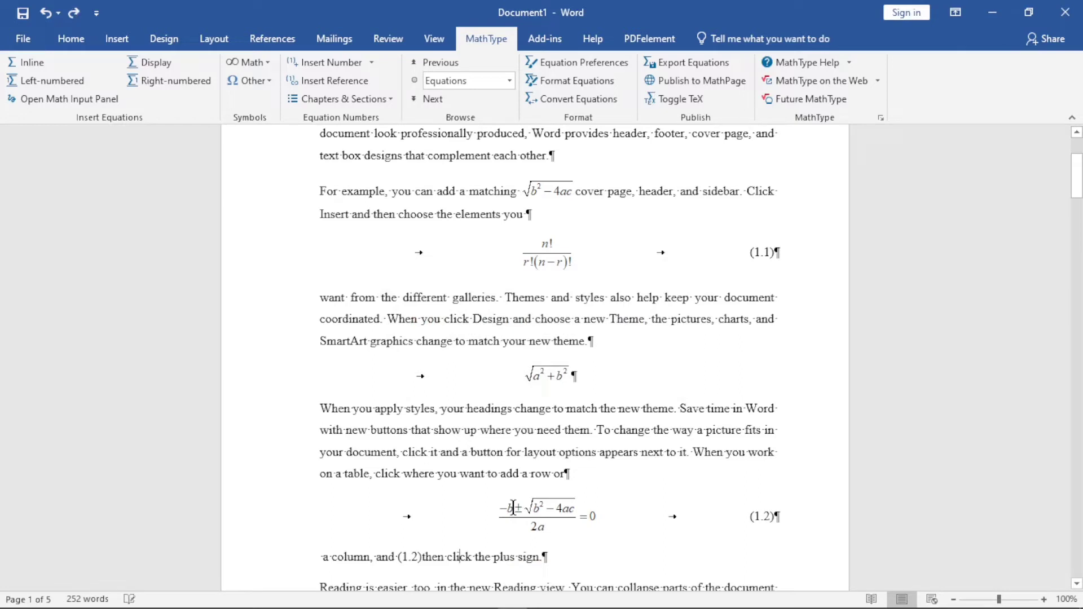
key(ctrl+z)
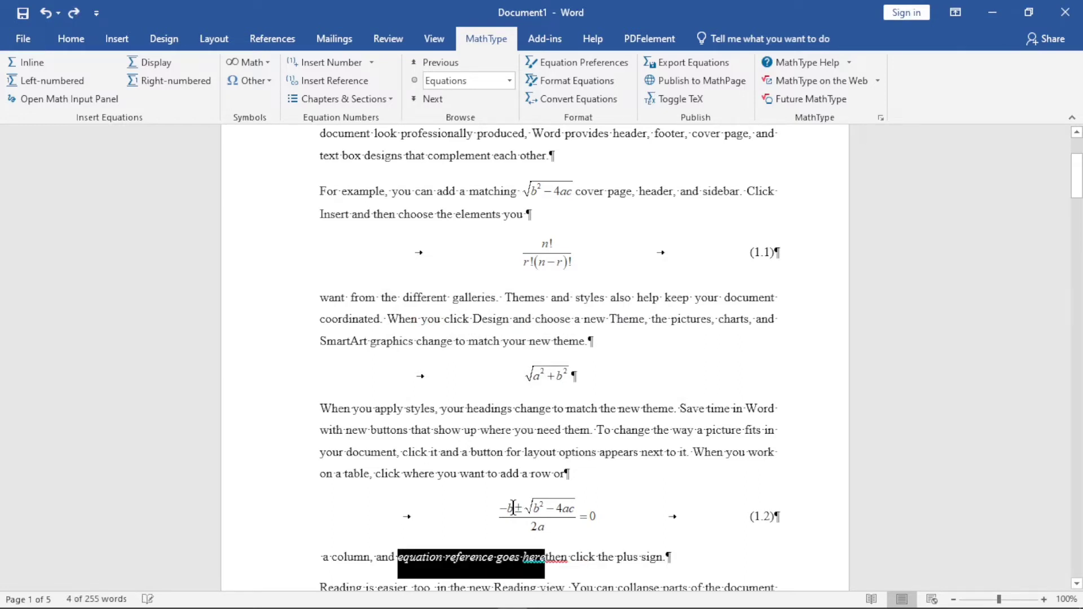
double_click(769, 510)
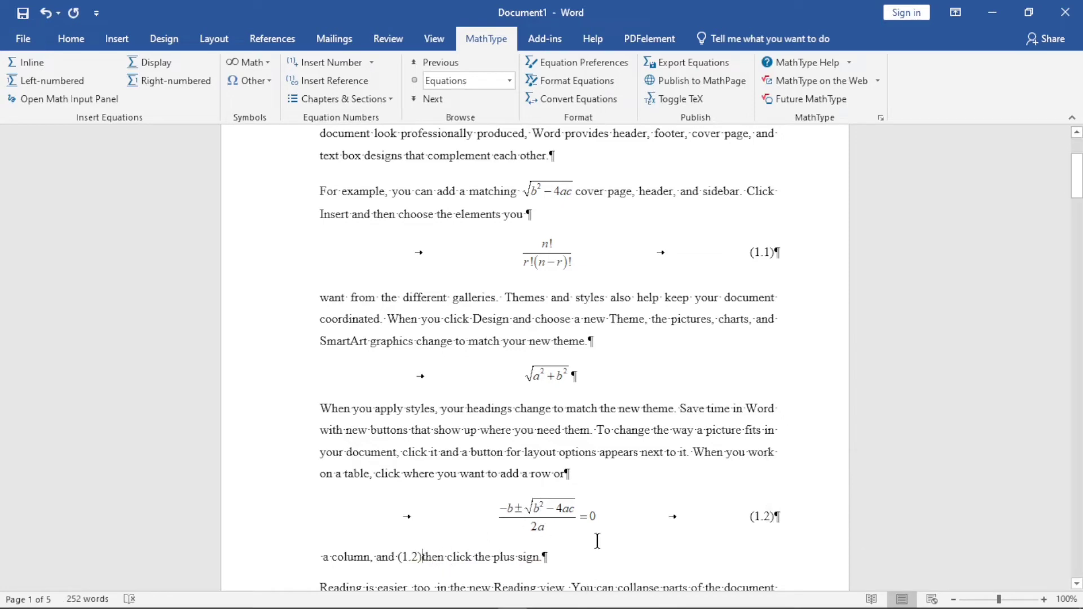
drag(1076, 181, 1076, 214)
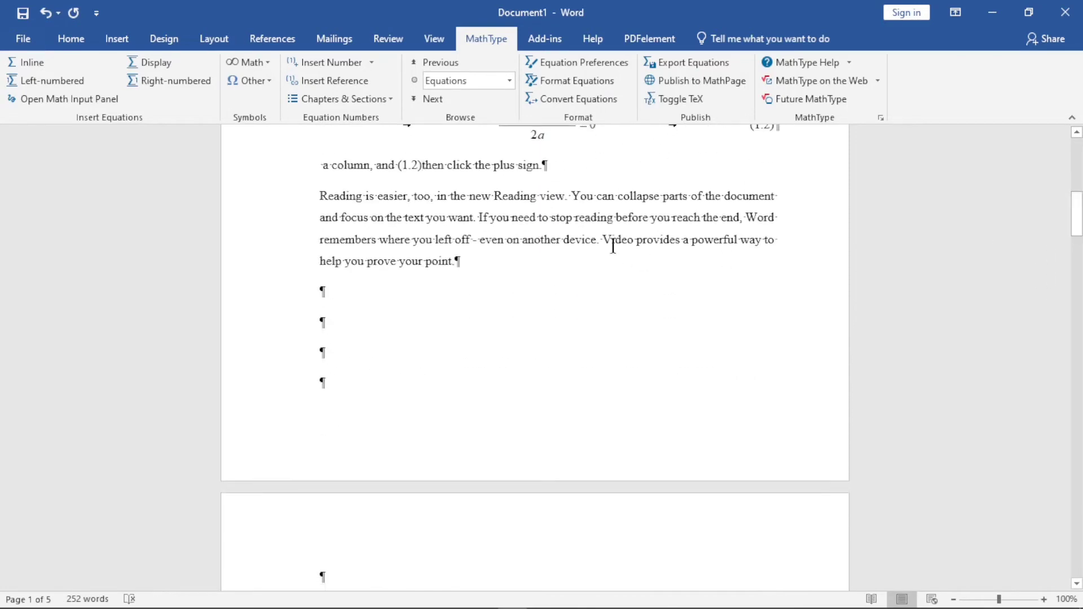
Insert a reference to equation number (1.1) after "If you need to" in the last text paragraph
key(Return)
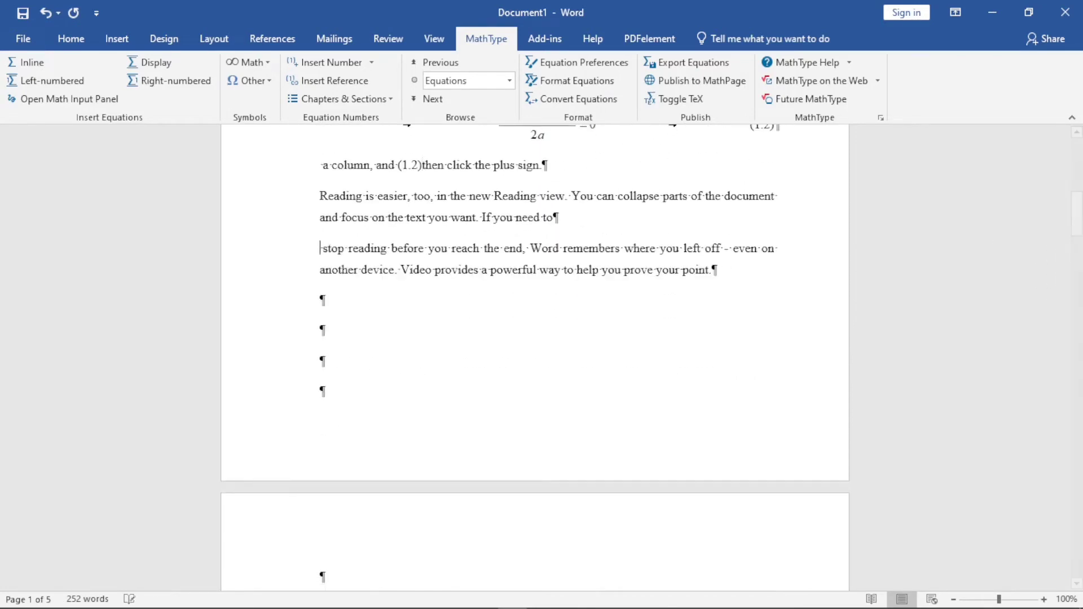
key(BackSpace)
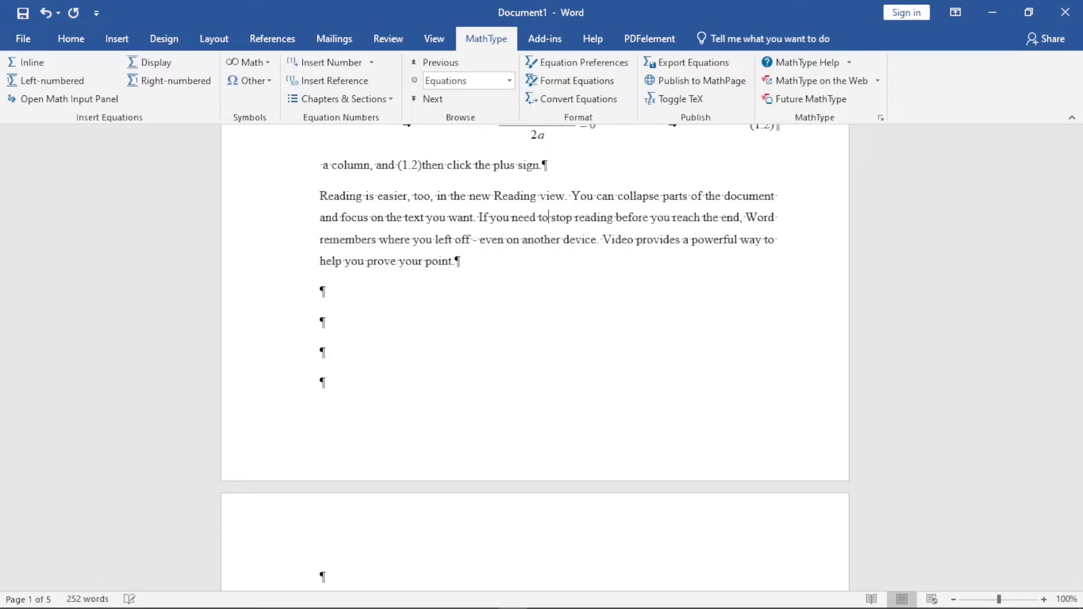
click(333, 81)
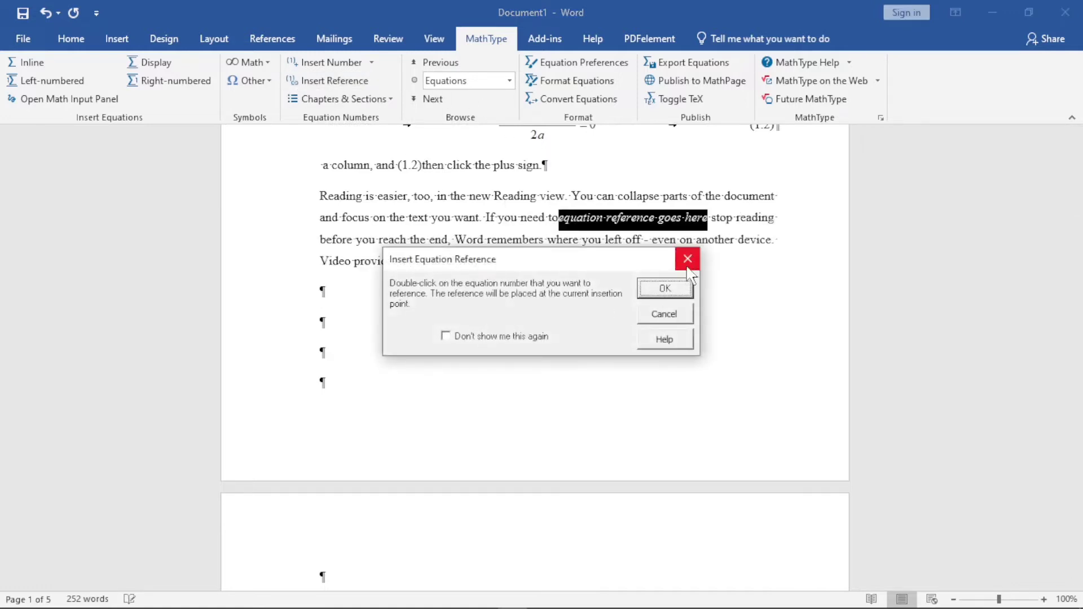
click(664, 289)
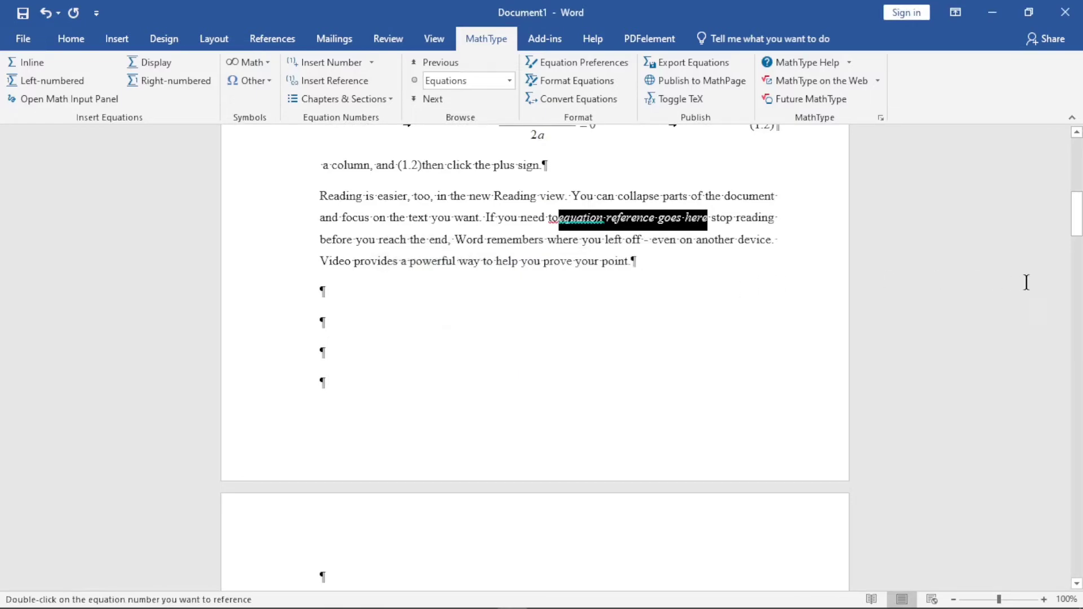
scroll(1077, 226, up, 7)
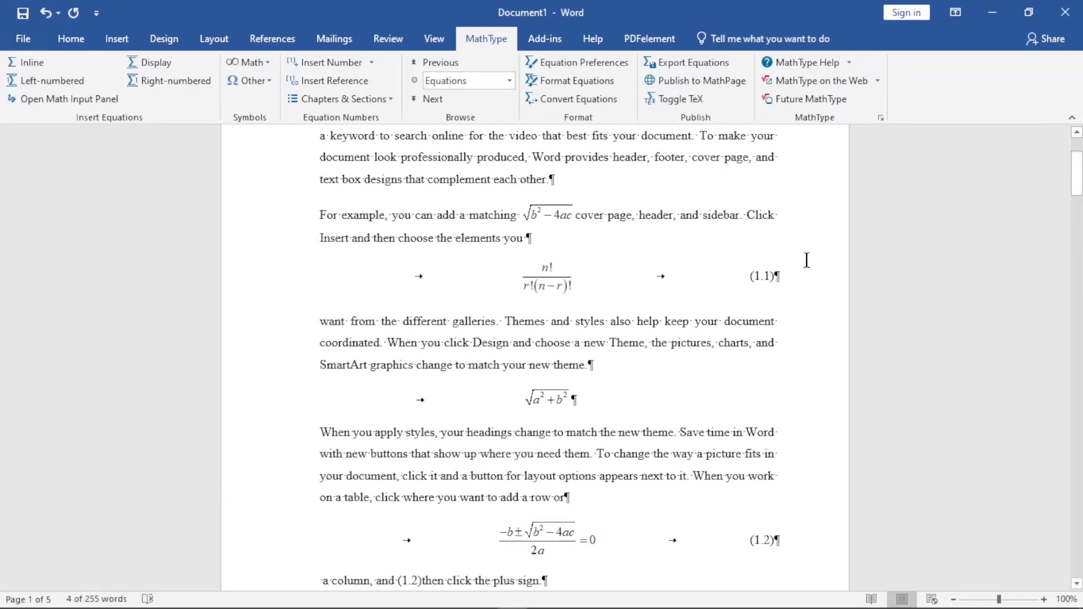
double_click(759, 277)
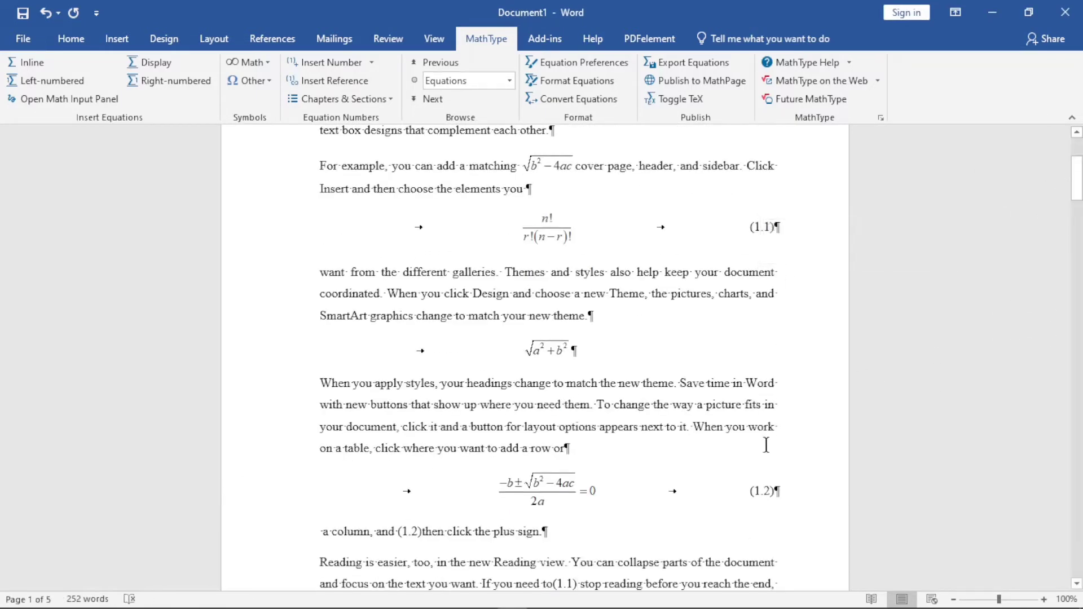
Insert the preset square root of a² + b² followed by "=0" as a right-numbered MathType equation below the last text paragraph
drag(1077, 178, 1077, 208)
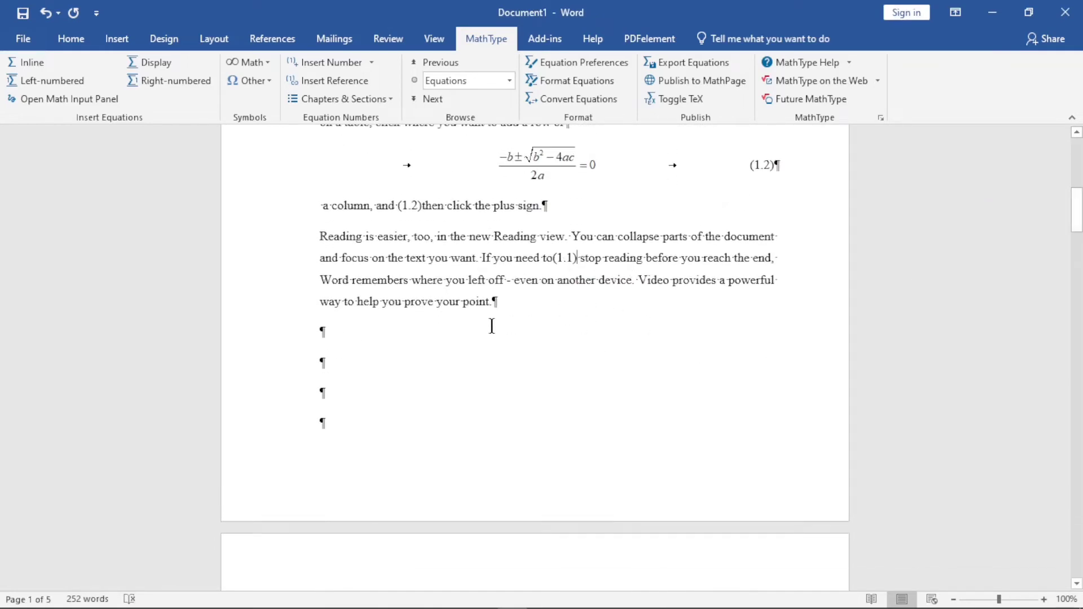
key(Return)
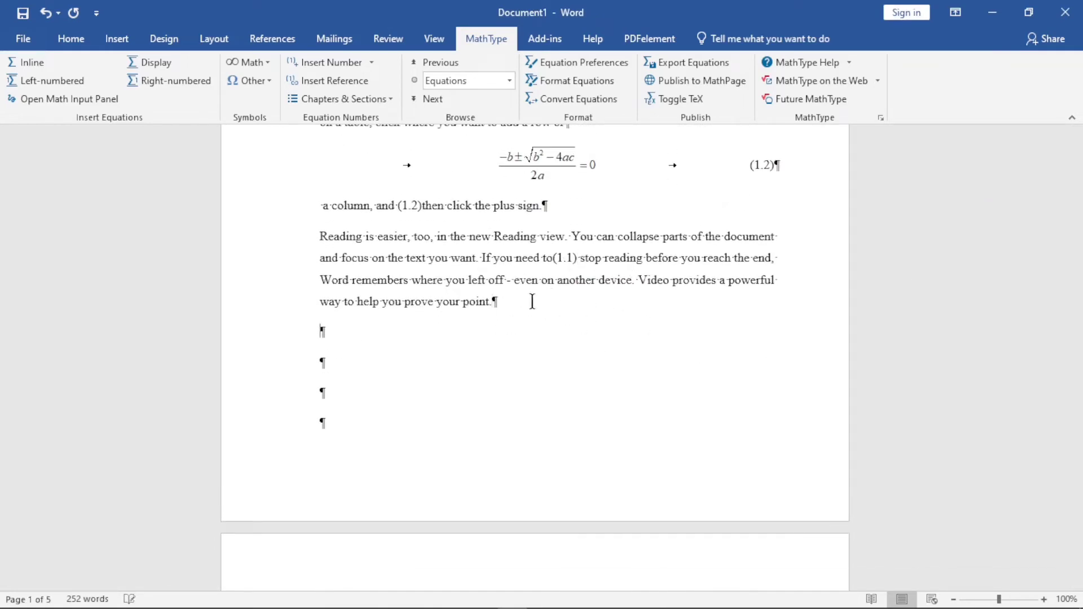
click(179, 81)
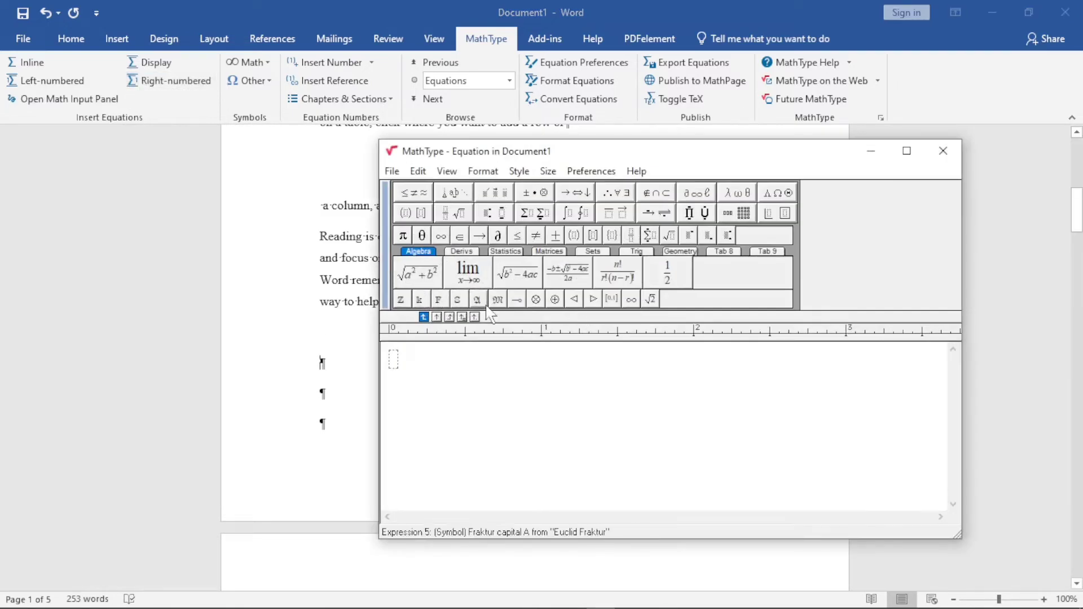
click(427, 272)
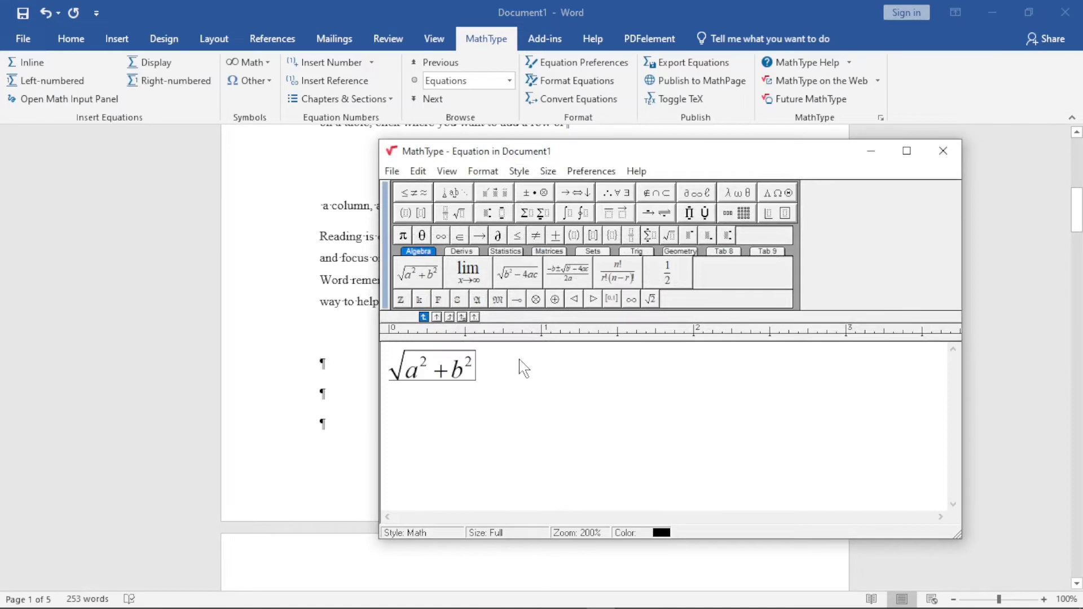
text(=0)
click(942, 151)
click(600, 363)
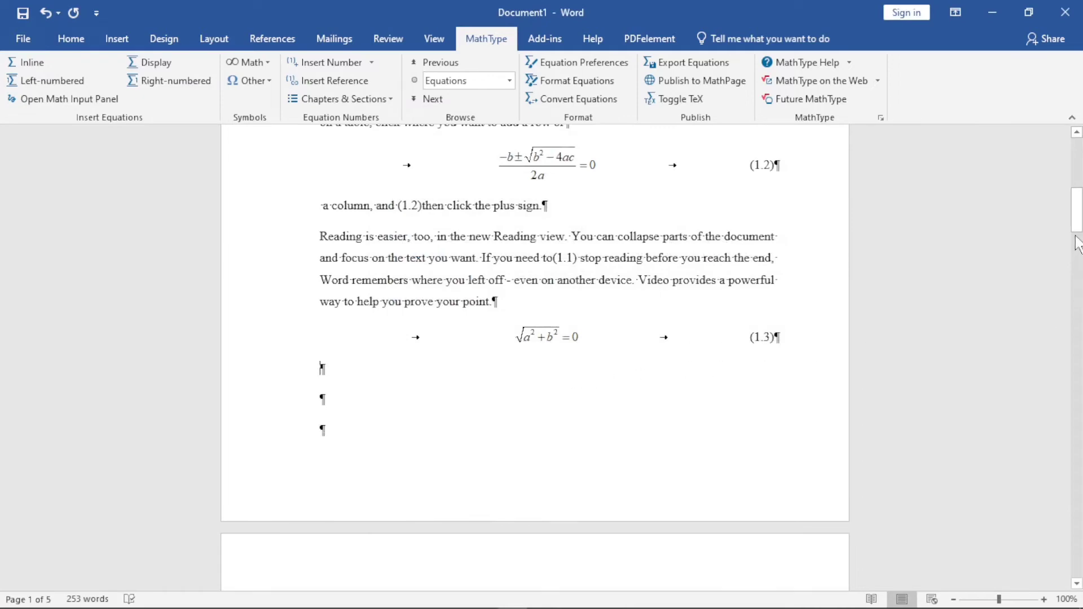
Delete the quadratic formula with its number (1.2) and update the document's equation numbers
drag(1077, 246, 1079, 220)
drag(1082, 215, 1082, 205)
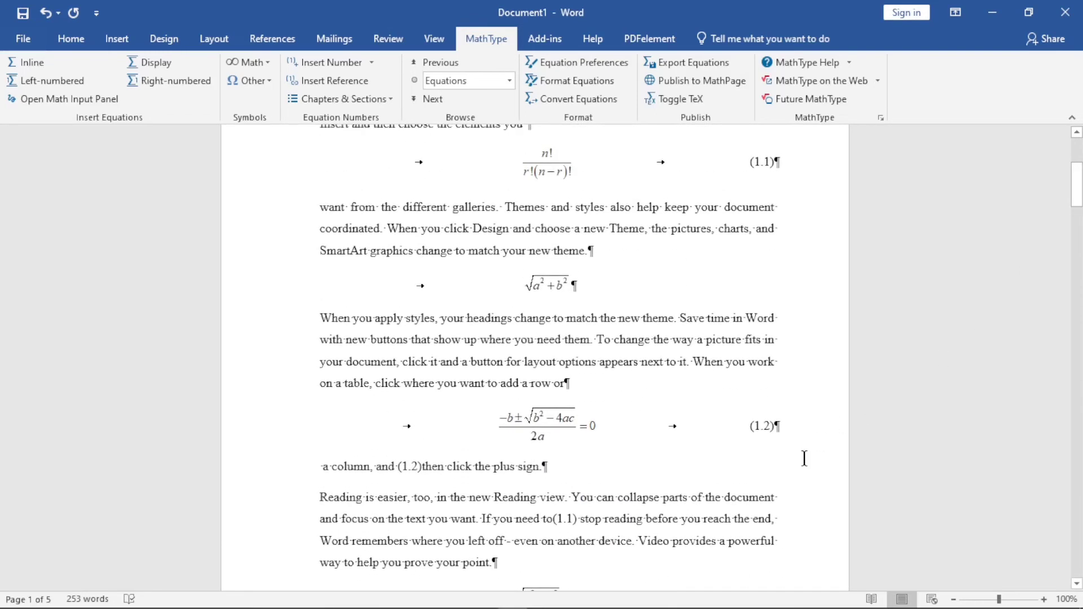
drag(785, 423, 499, 421)
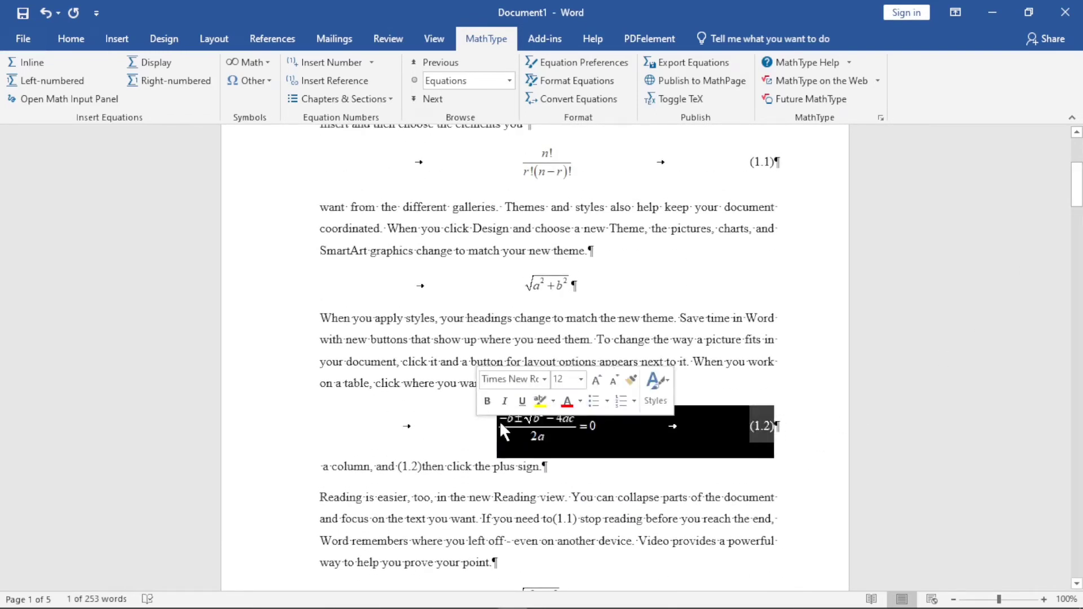
key(Delete)
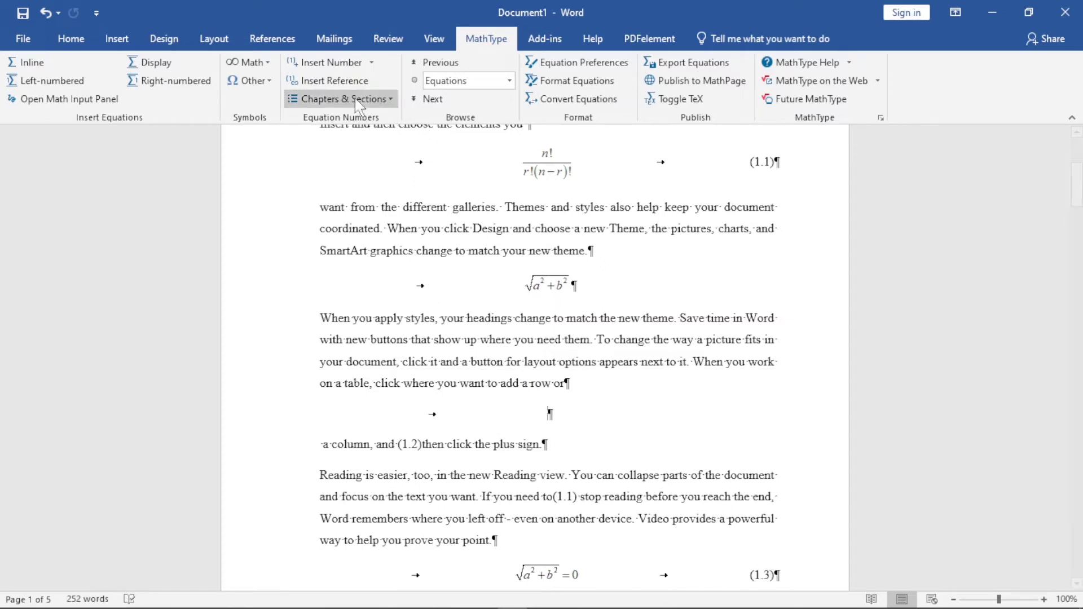
click(371, 62)
click(342, 102)
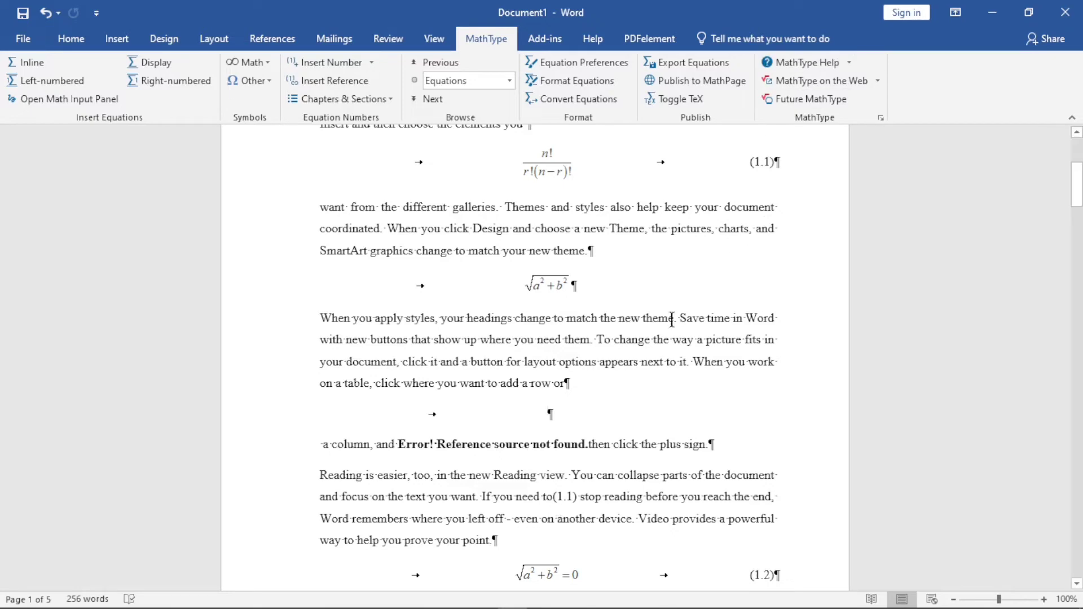
Start an inline MathType equation on the emptied equation line and add the π symbol
mouse_move(1076, 186)
mouse_down()
mouse_move(1076, 219)
mouse_move(1076, 177)
mouse_up()
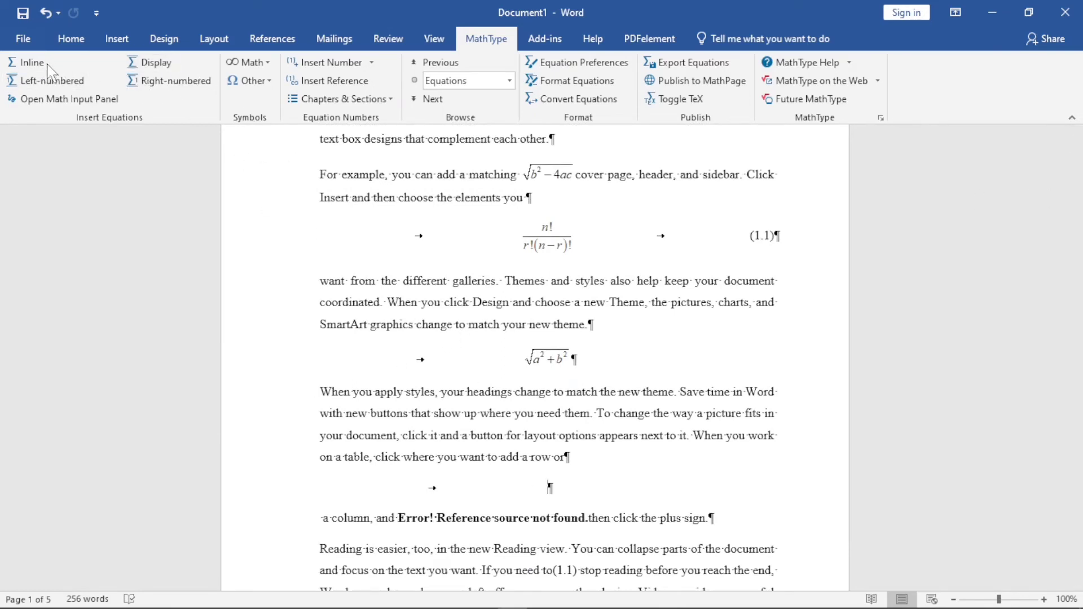
click(28, 62)
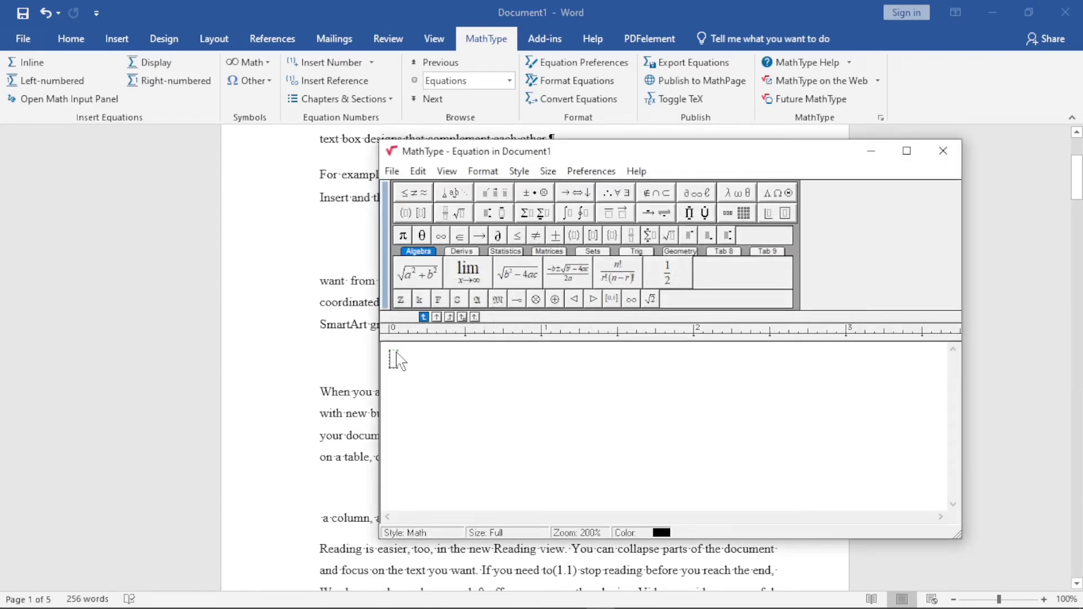
click(402, 235)
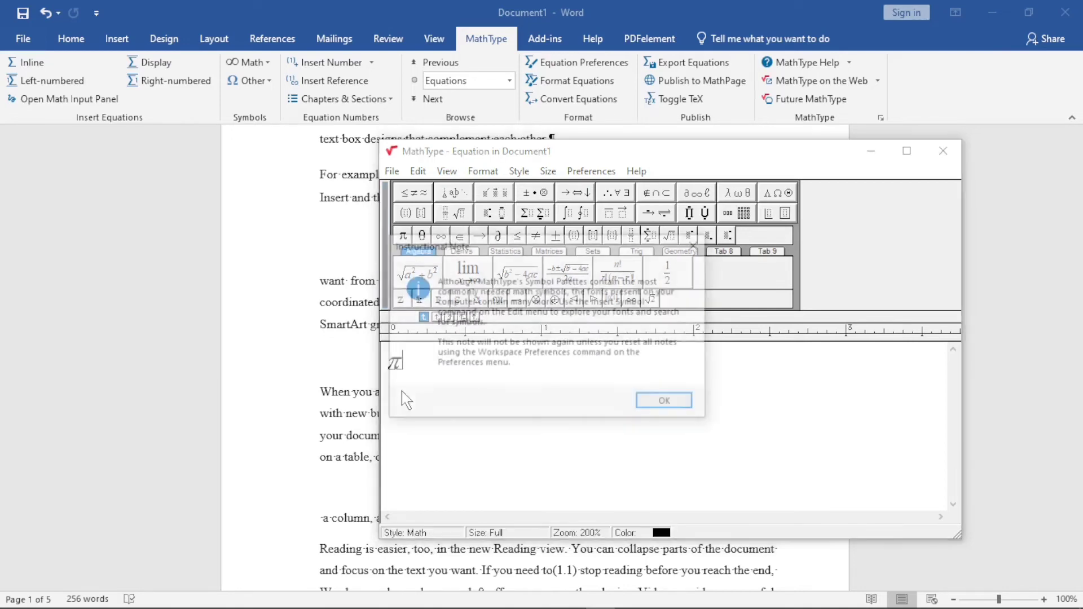
click(697, 245)
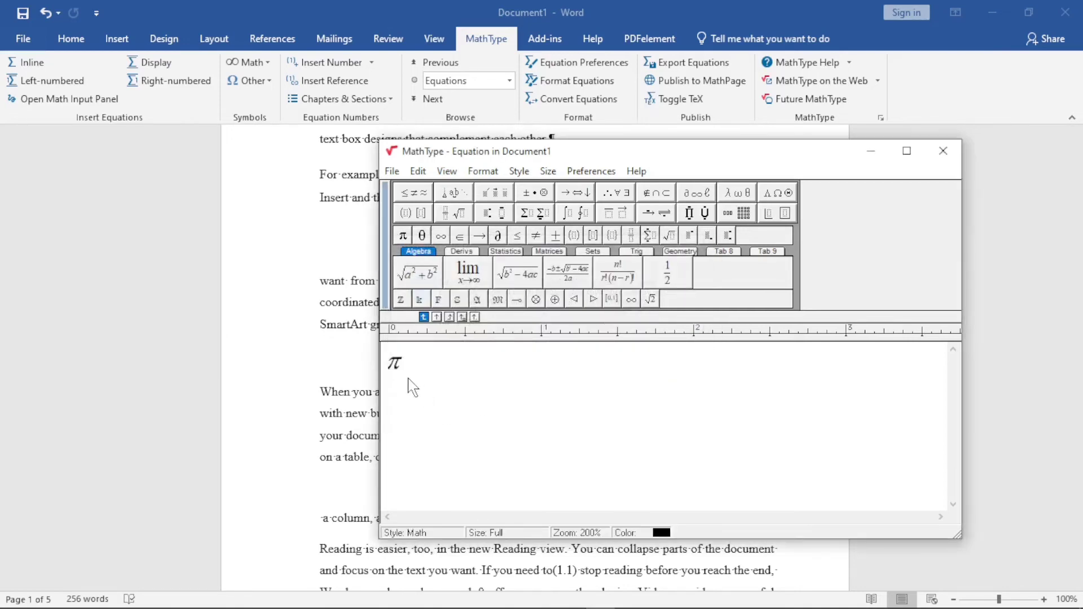
Open the custom speech text for the π symbol, cancel it, and close the equation without keeping it
double_click(398, 367)
right_click(398, 365)
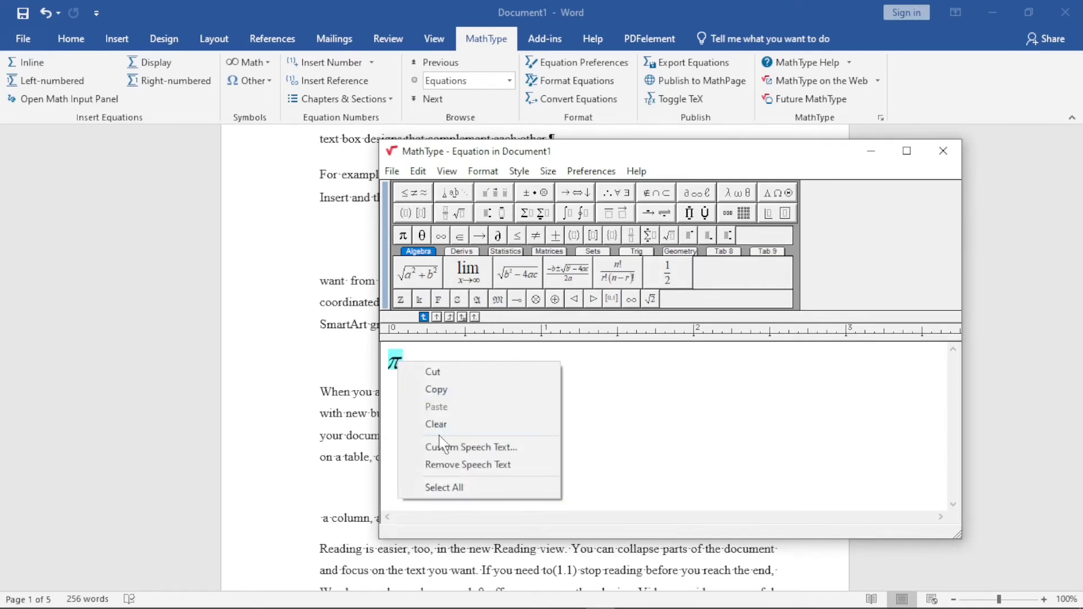
click(455, 446)
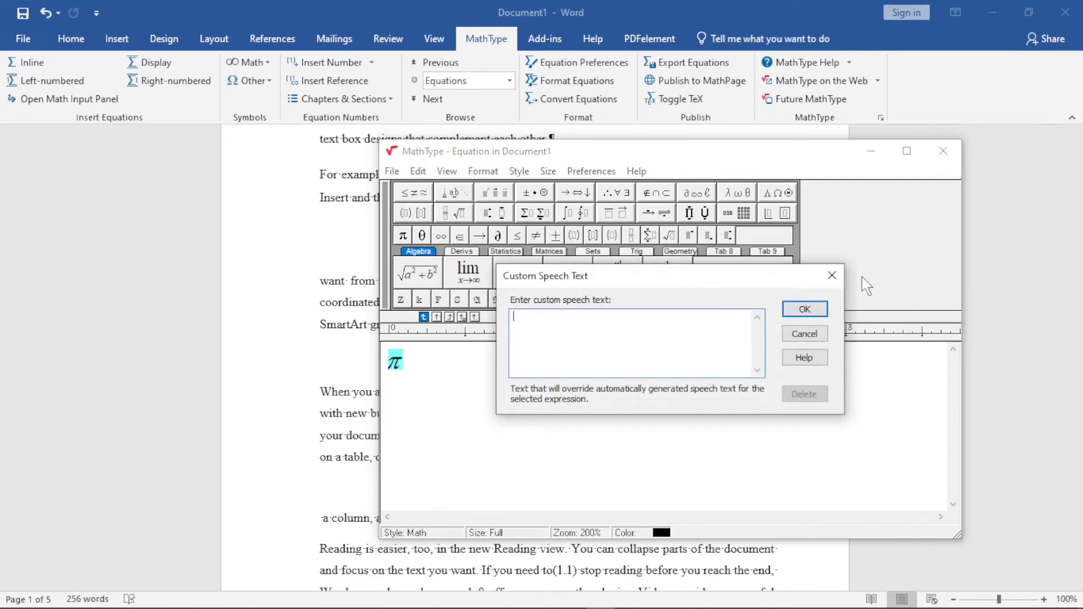
click(832, 275)
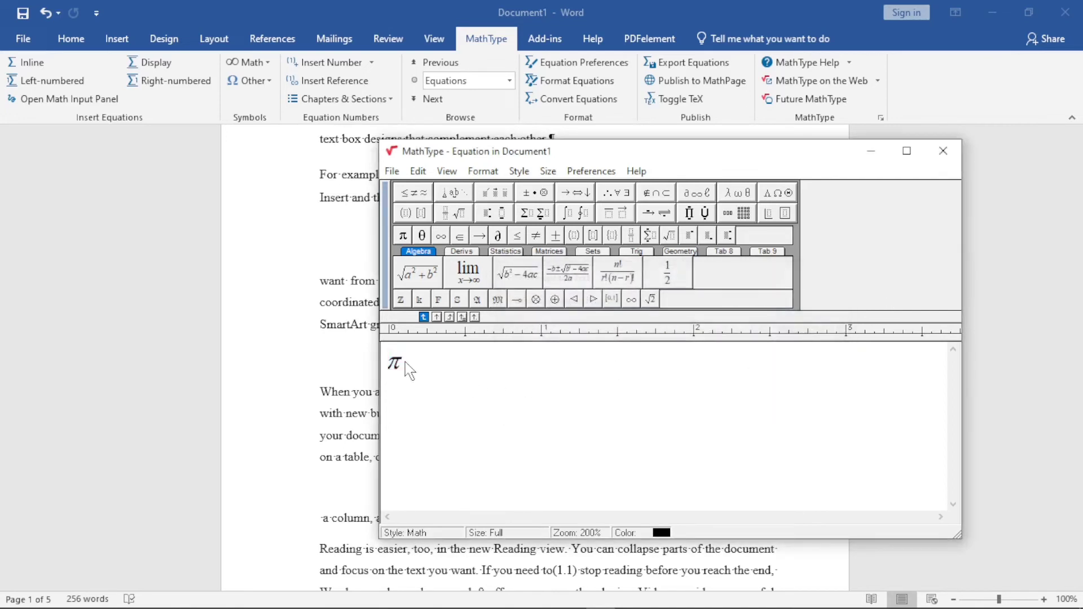
double_click(409, 370)
drag(399, 366, 398, 363)
click(398, 366)
click(949, 161)
click(667, 360)
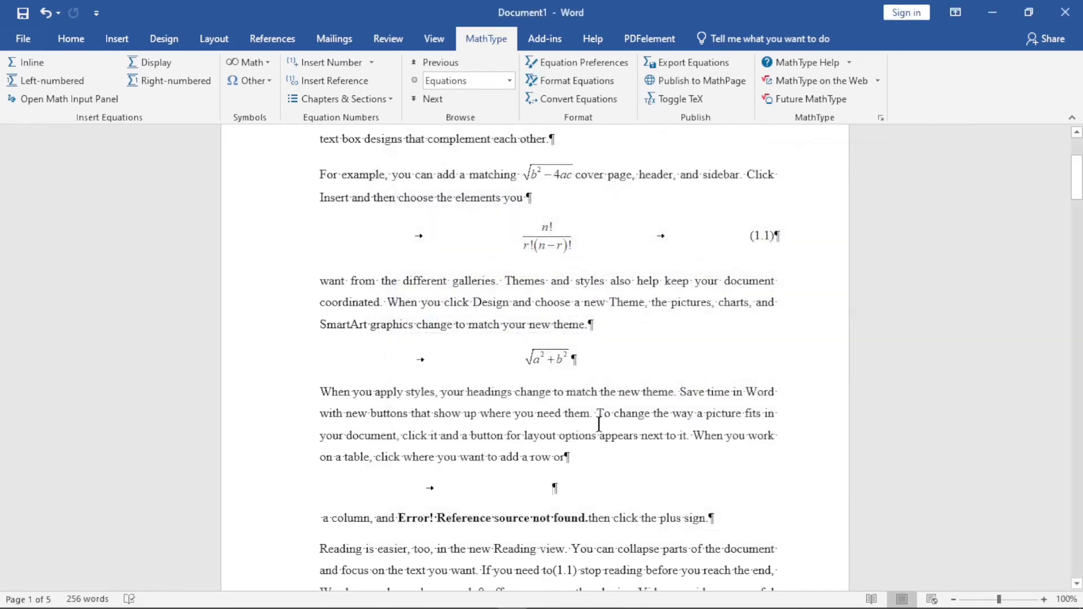
Save the document to the Desktop as an XPS Document named "test"
scroll(599, 424, up, 3)
scroll(599, 404, down, 12)
scroll(599, 404, up, 12)
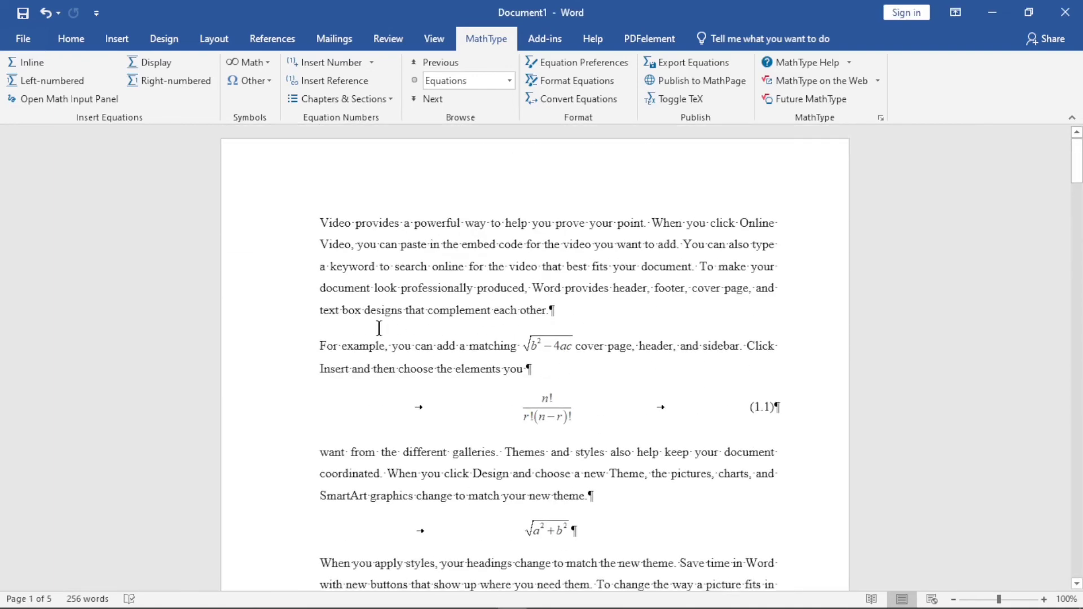
click(22, 38)
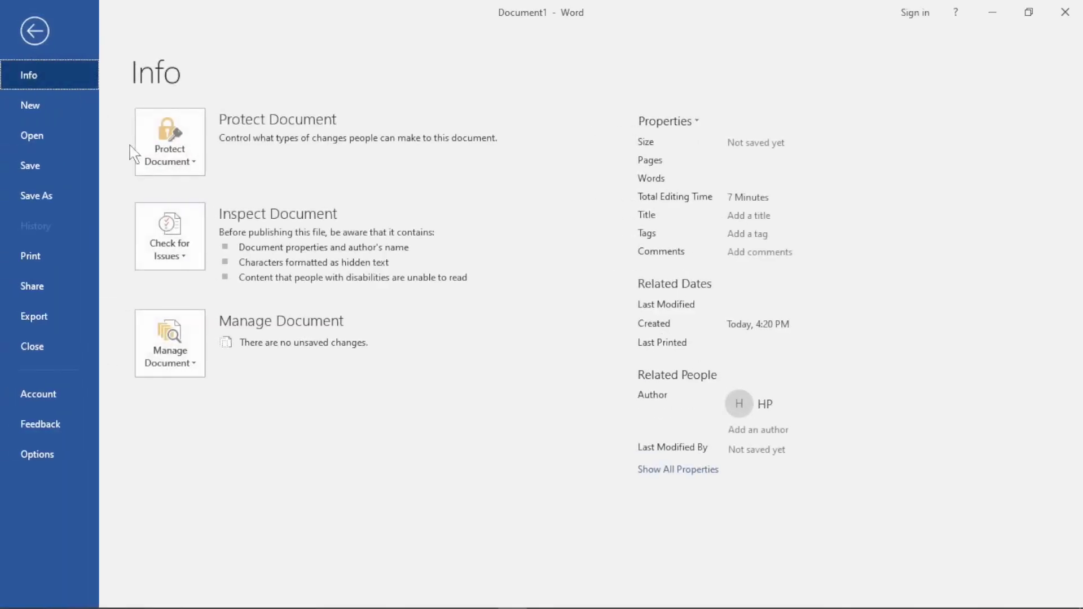
click(45, 203)
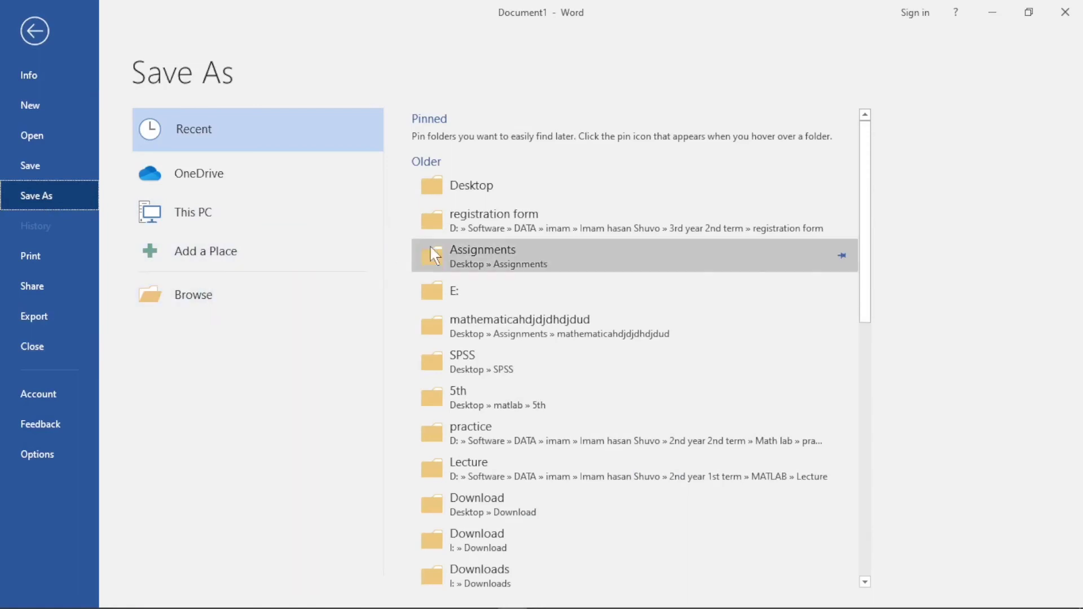
click(455, 183)
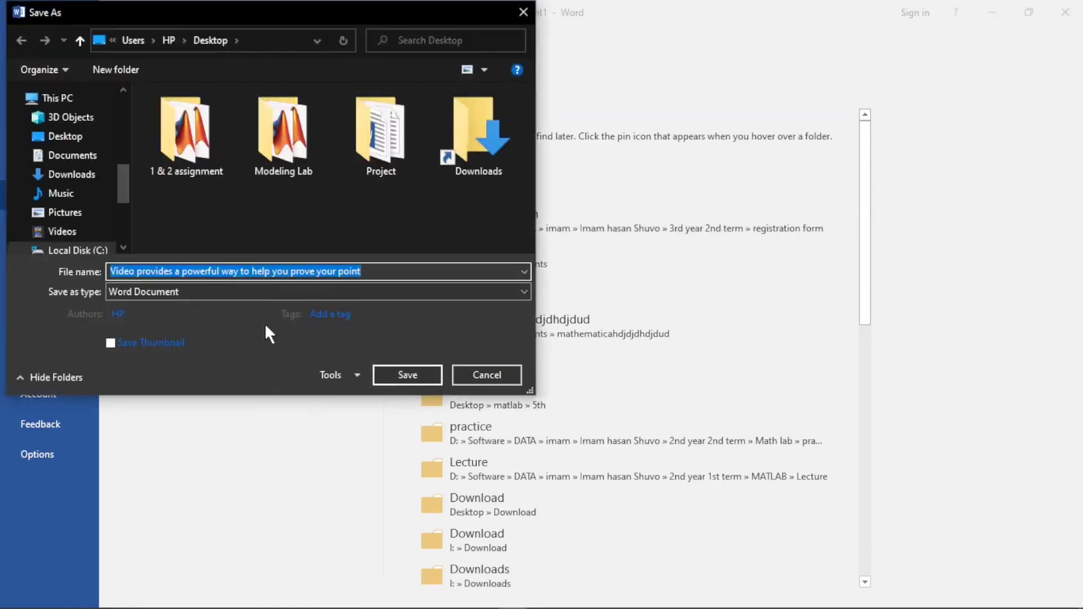
key(BackSpace)
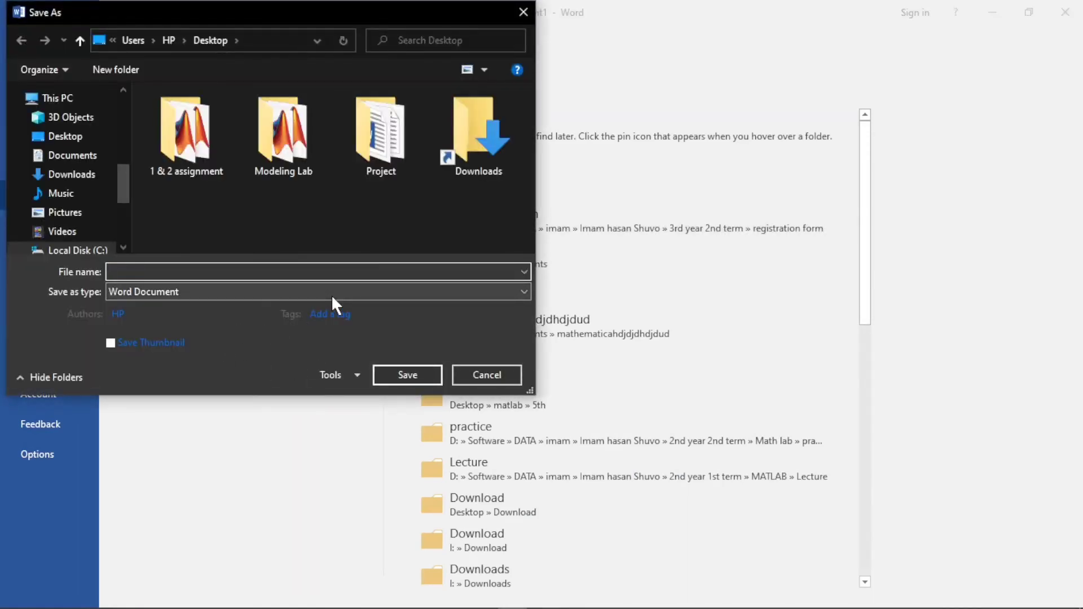
text(test)
click(332, 294)
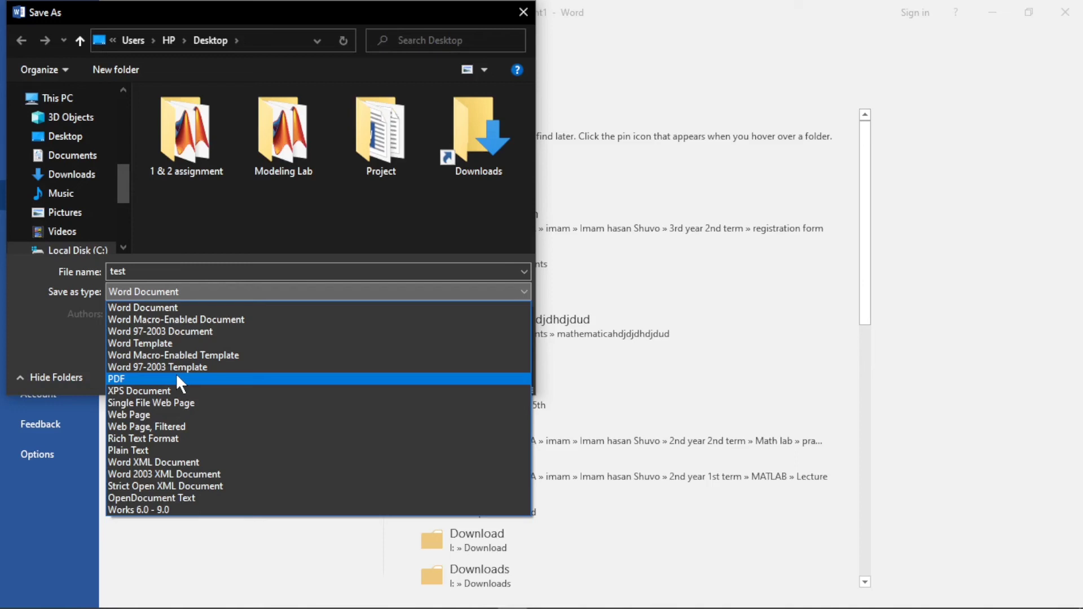
click(167, 389)
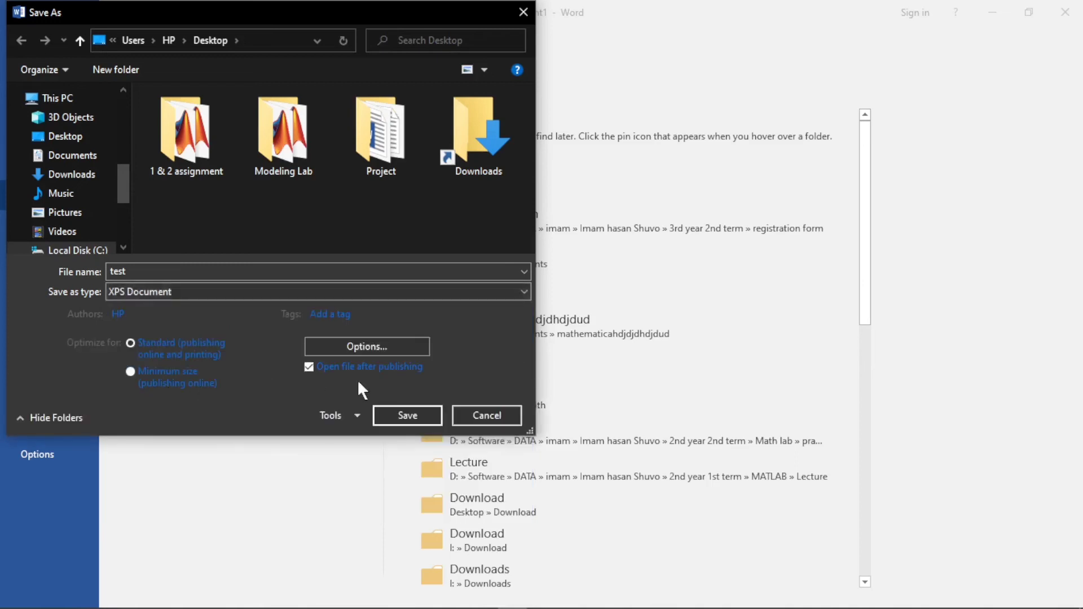
click(410, 413)
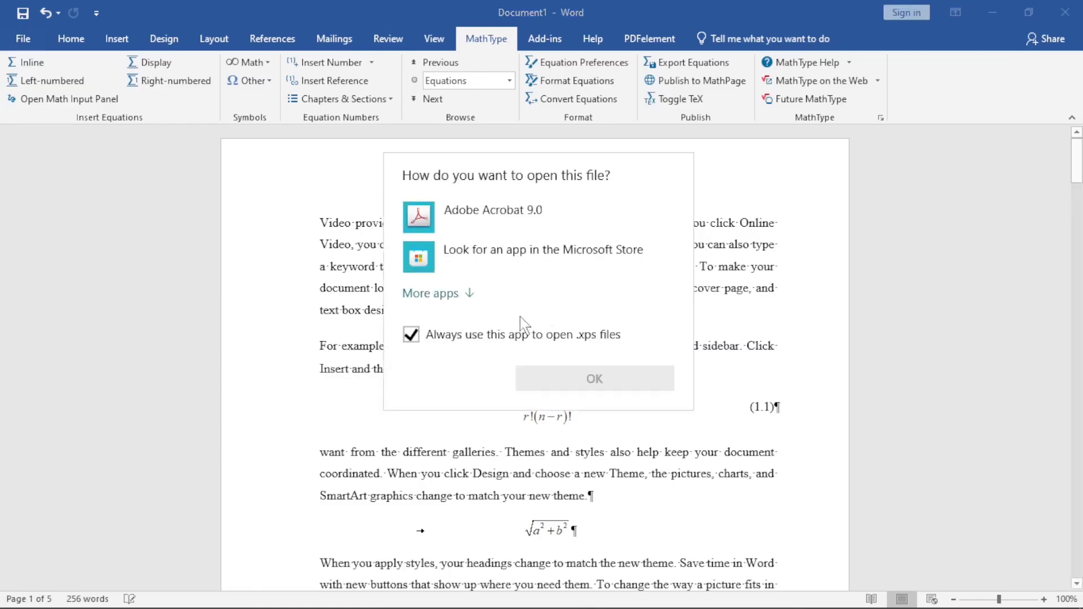
Open the saved "test" file in Adobe Acrobat 9.0 and enlarge the view of its first page
click(430, 219)
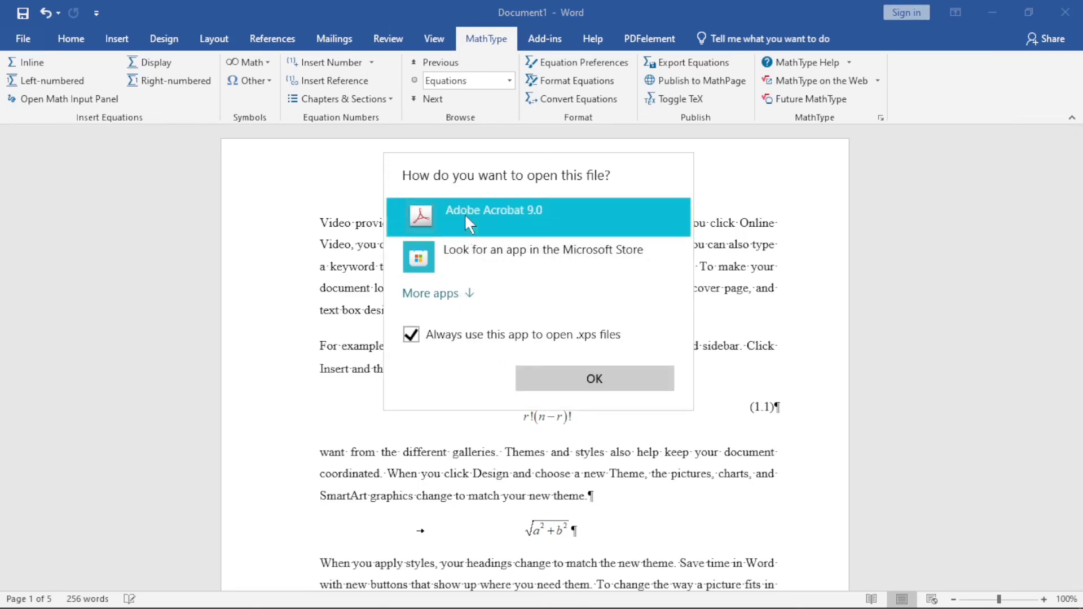
click(590, 378)
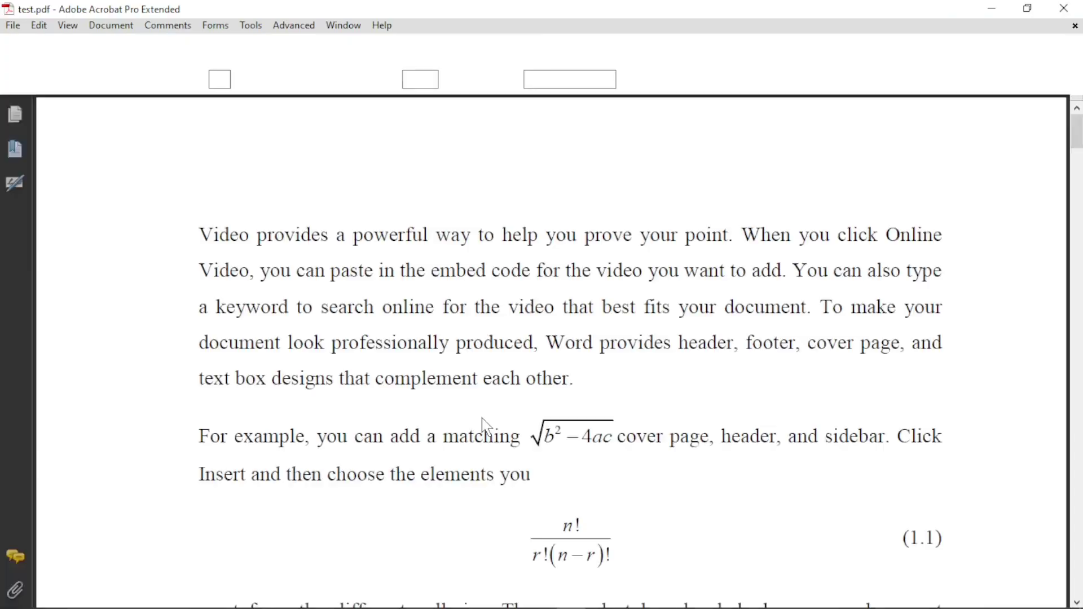
double_click(294, 237)
click(281, 271)
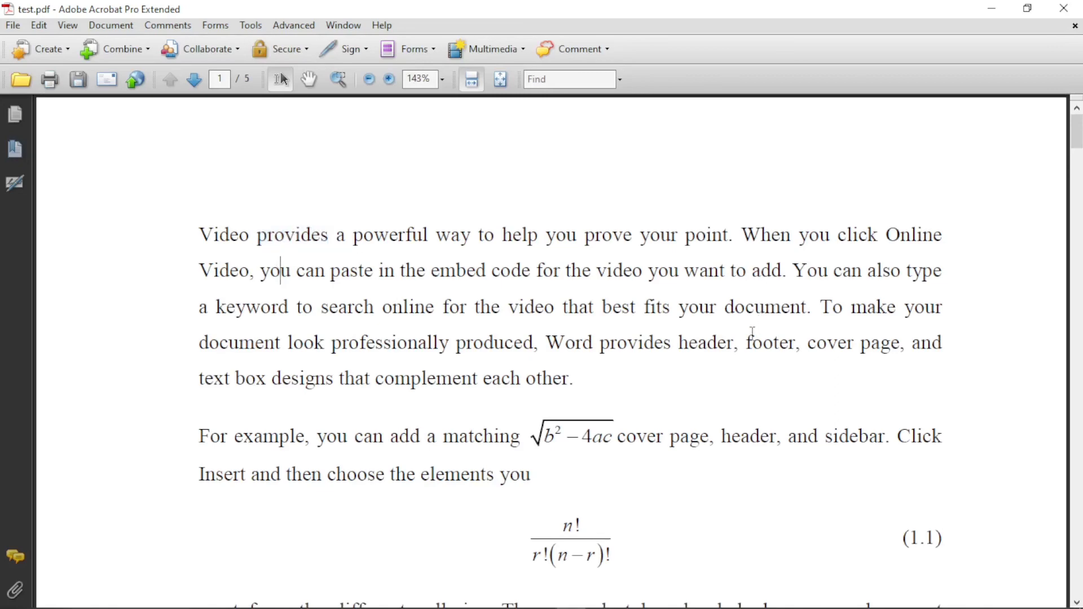
click(389, 79)
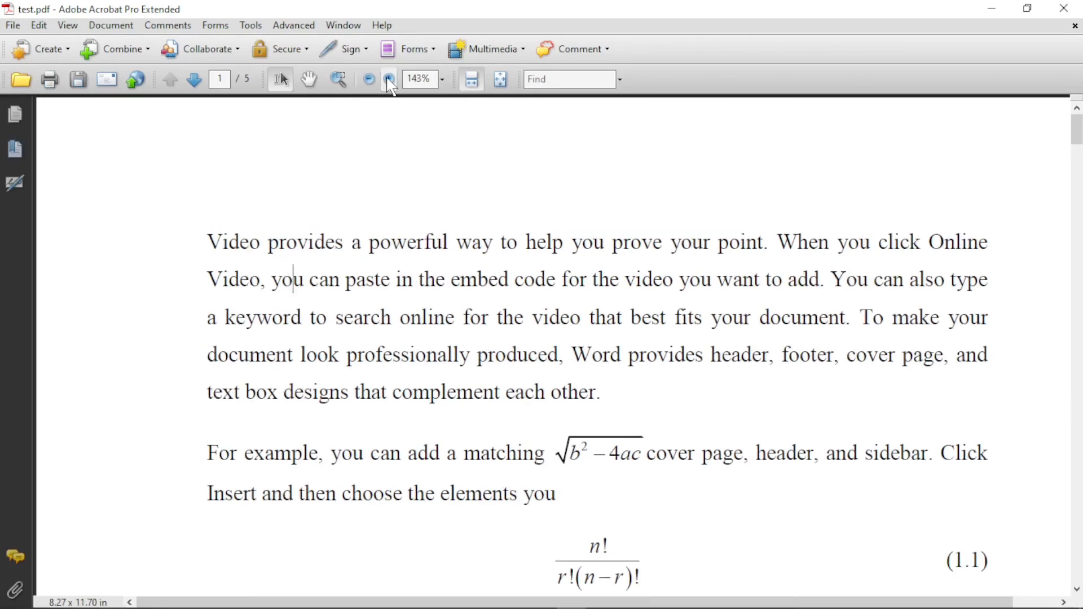
Examine the sharpness of the first page's text in test.pdf at 1200% and 6400% magnification
click(389, 78)
click(390, 79)
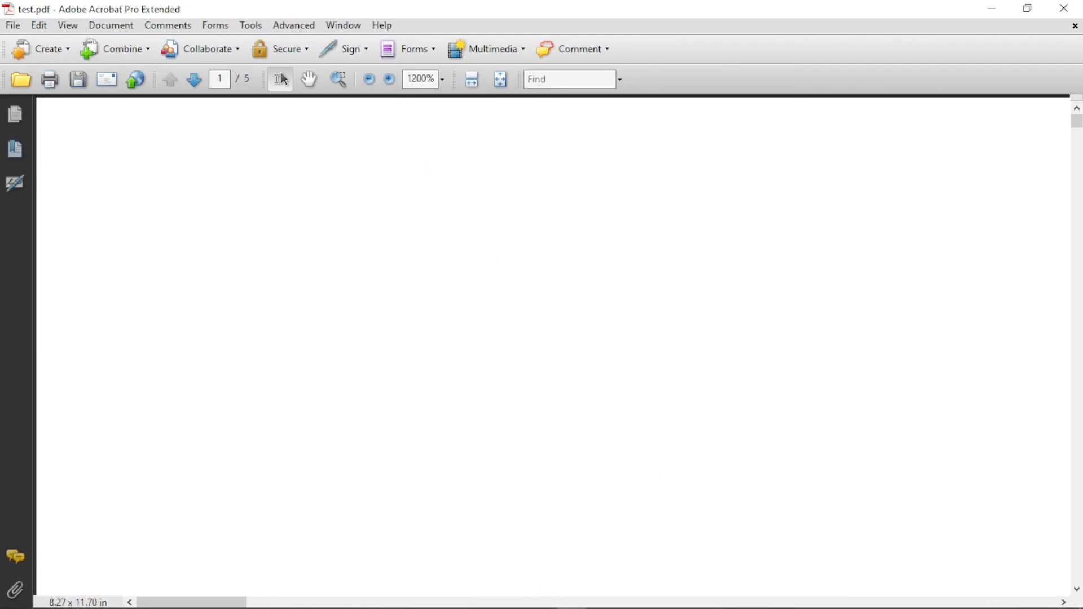
drag(218, 602, 544, 602)
drag(1077, 121, 1079, 141)
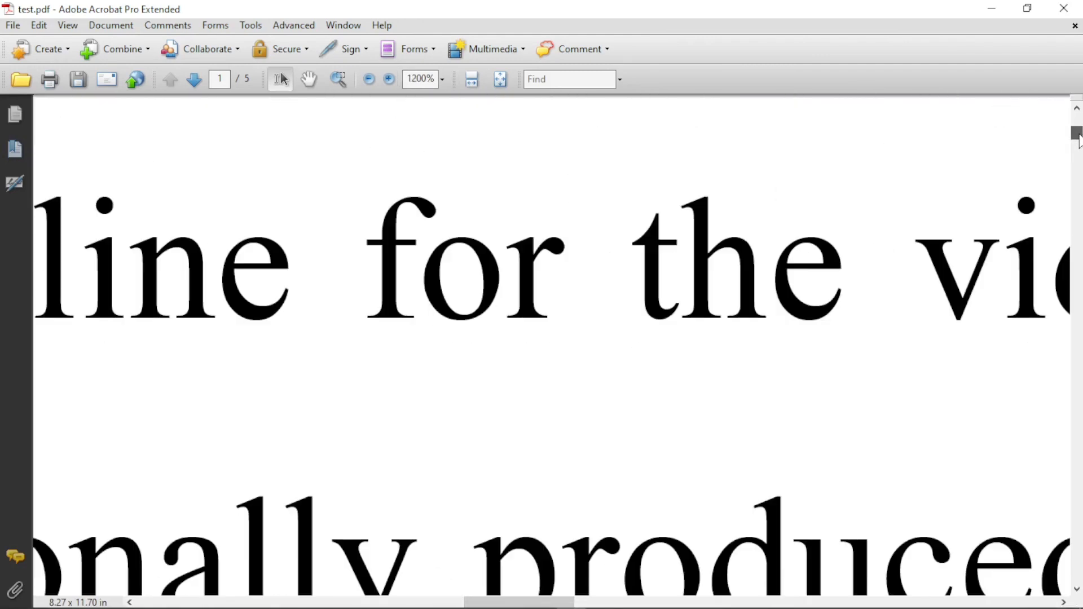
click(390, 79)
click(389, 79)
click(389, 79)
click(389, 79)
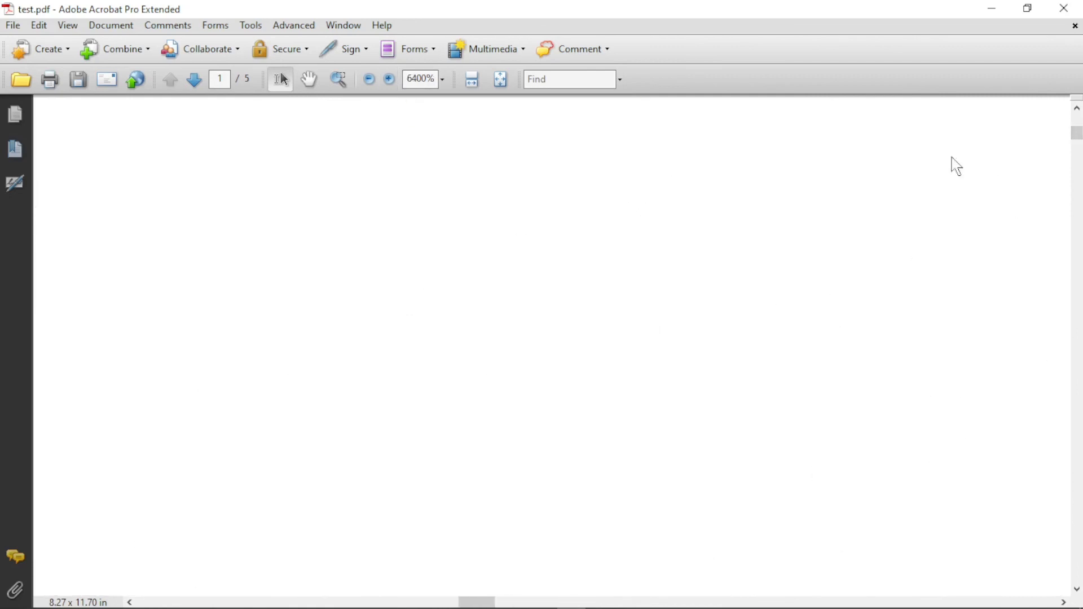
drag(1076, 148, 1075, 138)
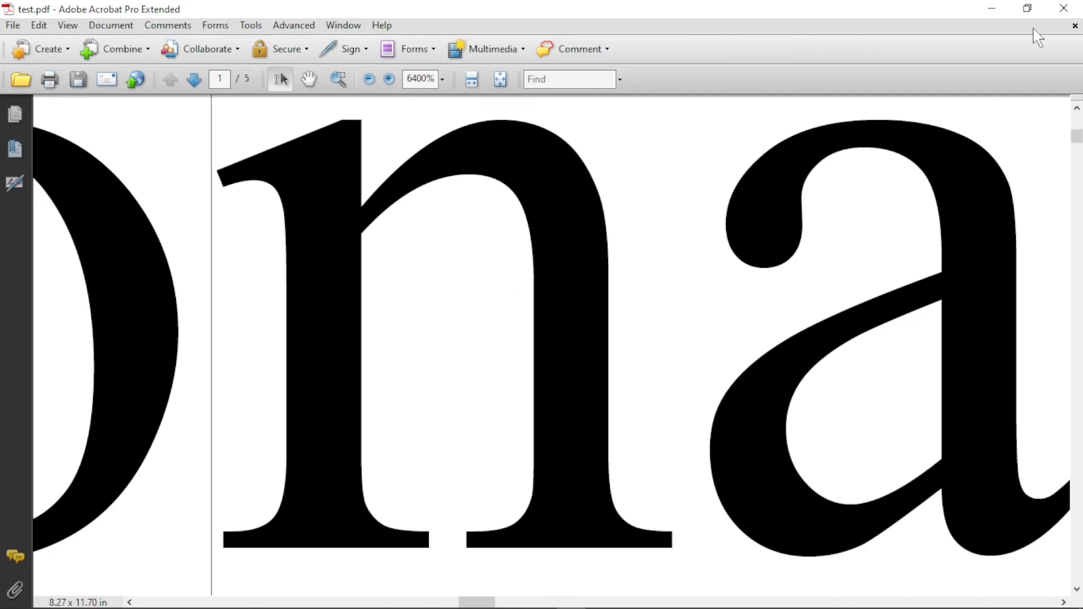
Close test.pdf and the Word document Document1, discarding the document's unsaved changes
click(1064, 8)
click(649, 345)
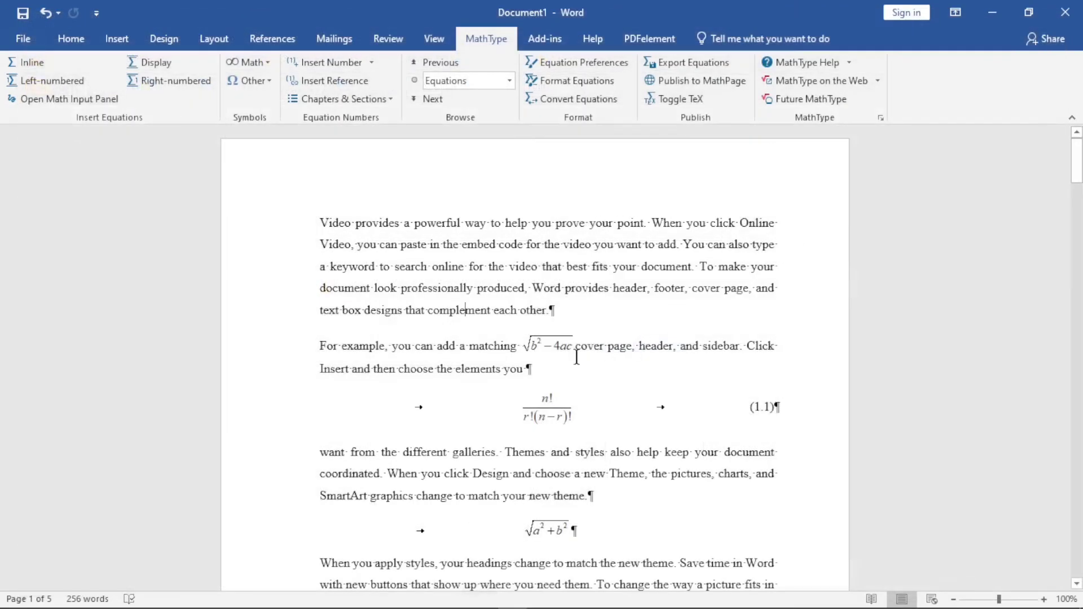
click(1064, 11)
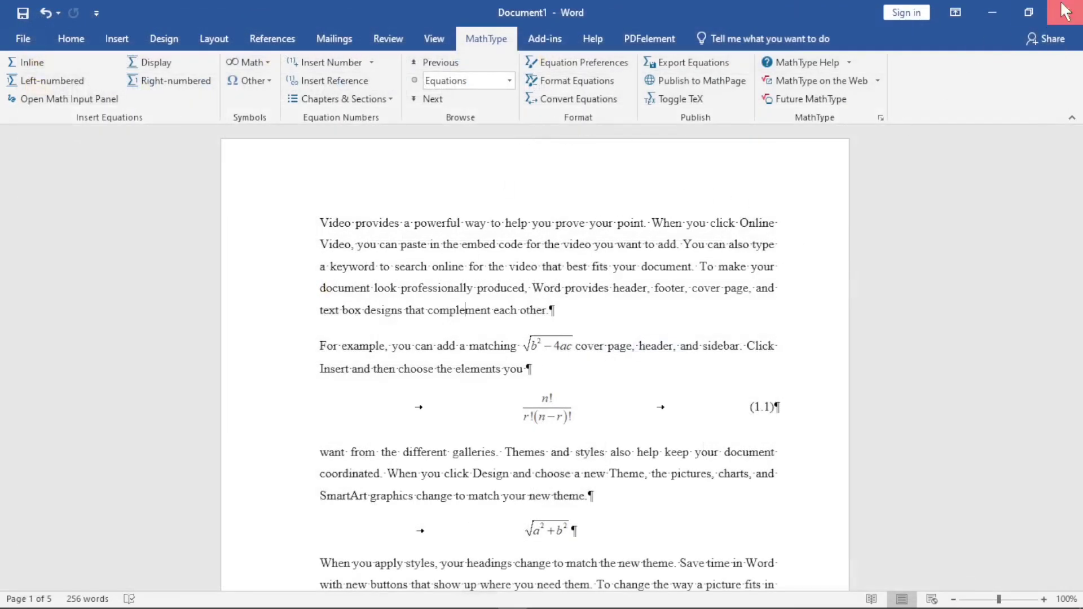
click(537, 345)
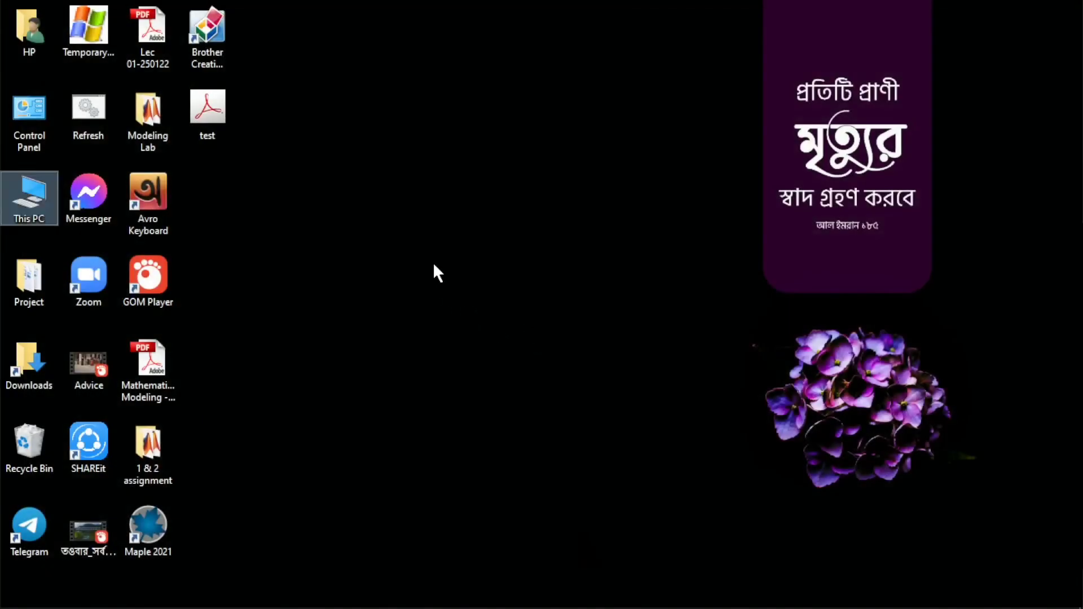
right_click(433, 266)
click(475, 315)
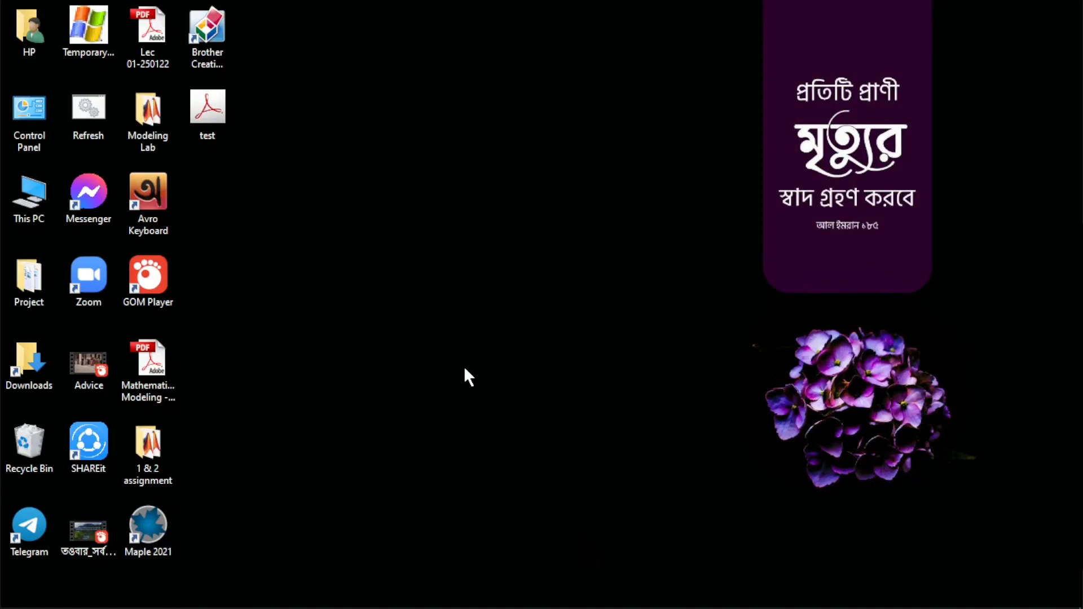